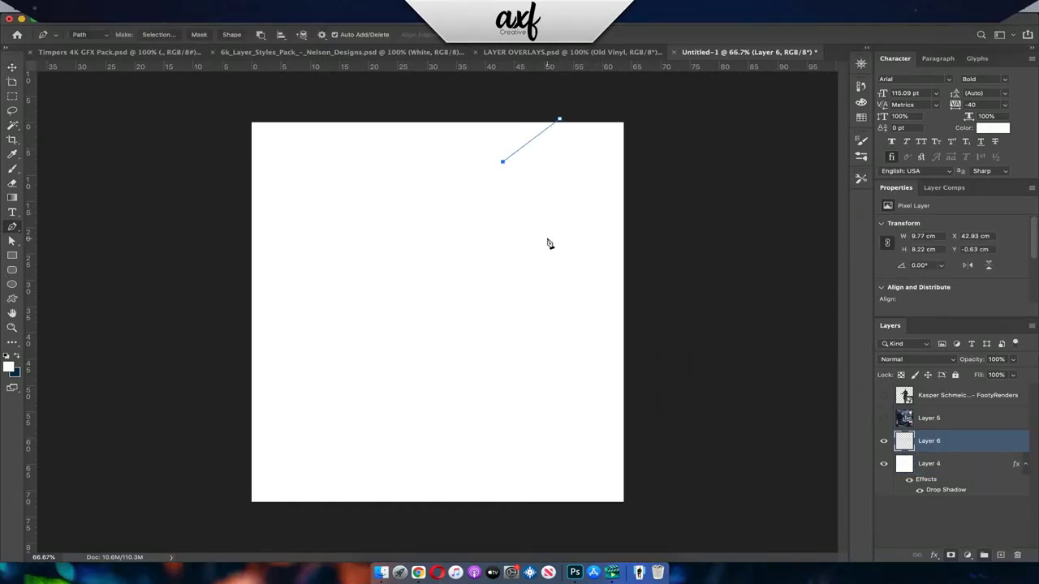
Convert the drawn Pen path to a selection, fill it dark and deselect.
left_click(158, 34)
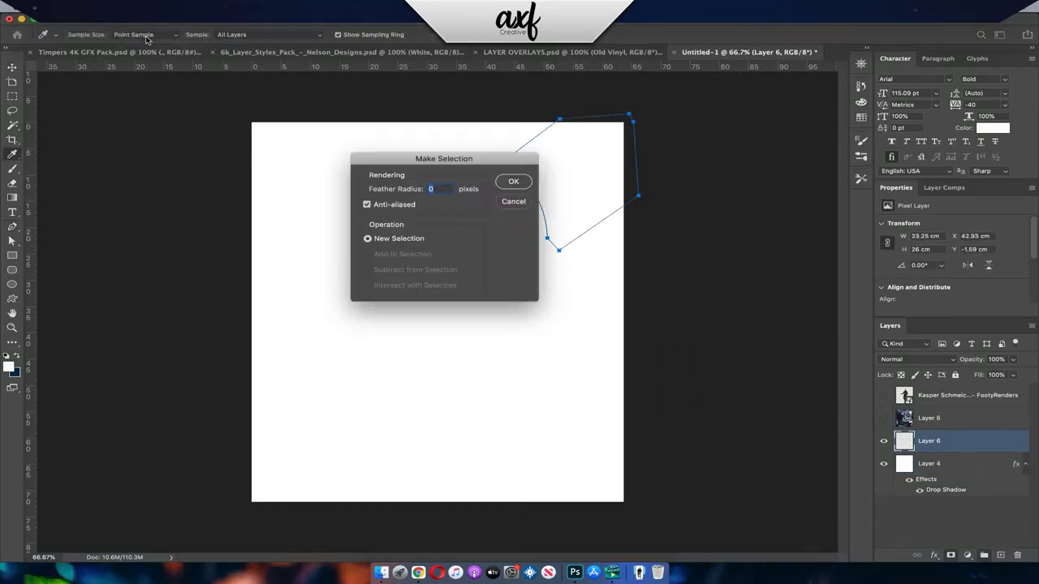
key("Return")
key("alt+BackSpace")
key("ctrl+d")
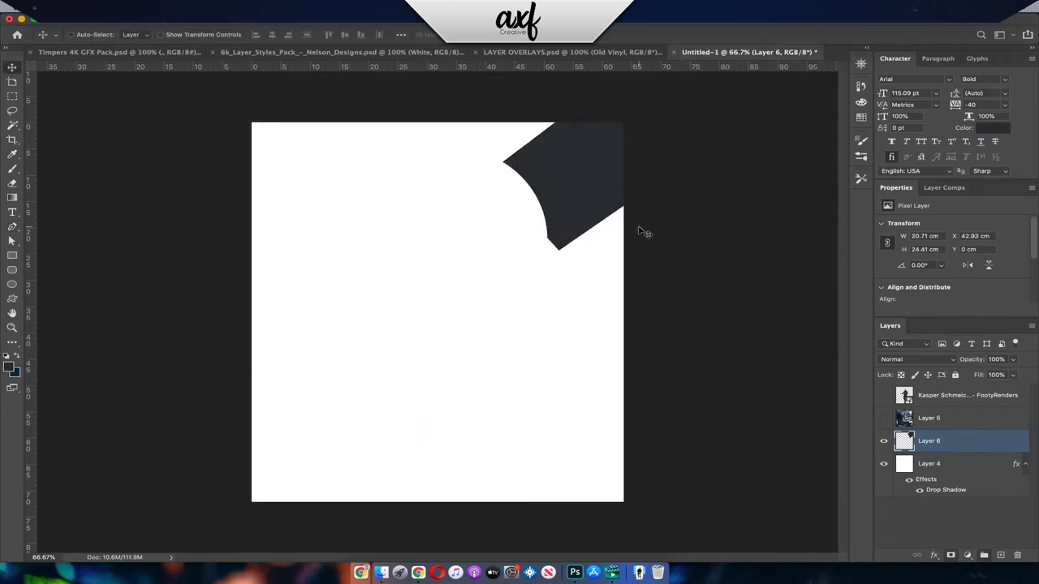
Duplicate the dark shape and give the copy a blue Stroke layer style.
key("alt+Up")
double_click(1035, 449)
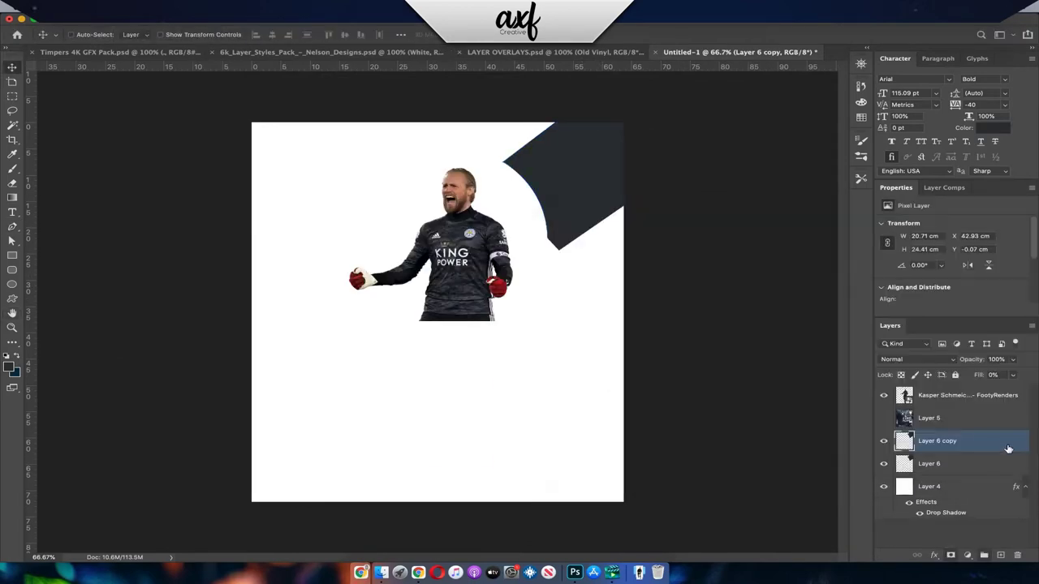
double_click(962, 447)
left_click(569, 361)
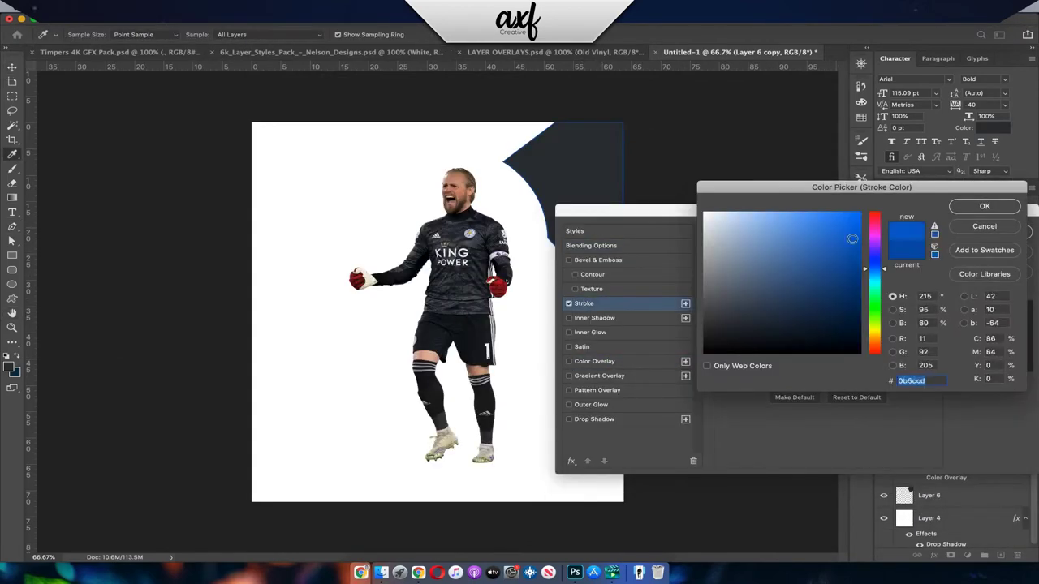
key("Return")
key("Return")
Rasterize the blue outline layer, erase unwanted parts and scale it slightly larger.
left_click(193, 11)
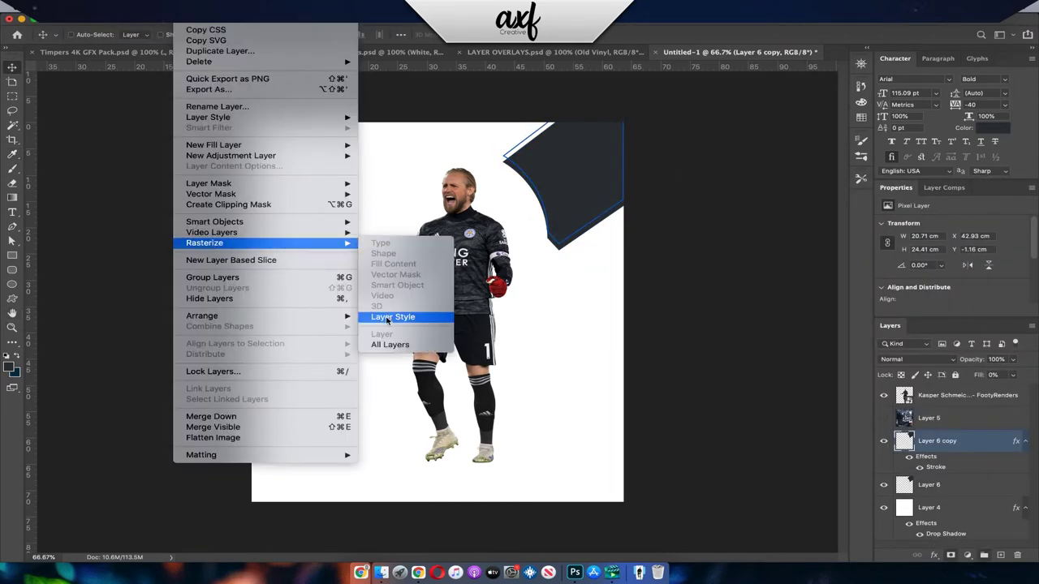
left_click(406, 317)
key("e")
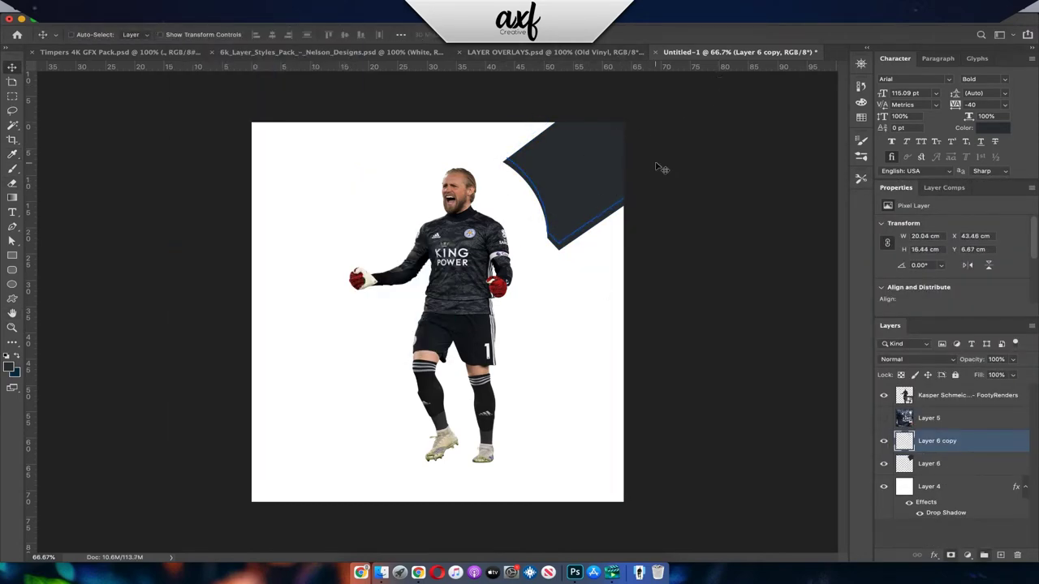
key("ctrl+t")
left_click_drag(625, 233, 633, 228)
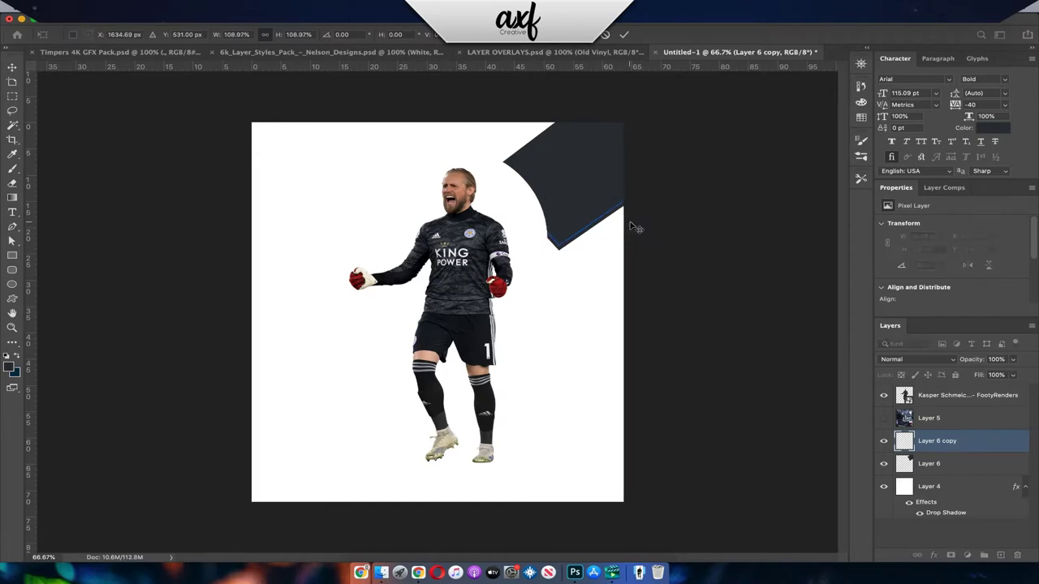
key("Return")
Desaturate the outline, offset a copy lower down, and group the three shape layers.
key("ctrl+u")
left_click_drag(707, 235, 674, 236)
key("Return")
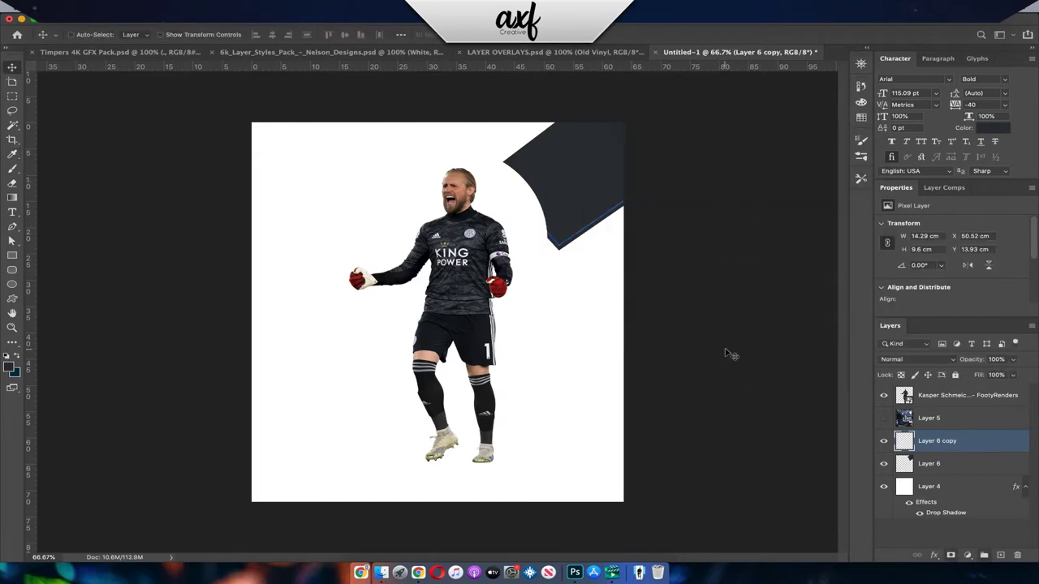
left_click_drag(575, 251, 581, 246)
key("alt+shift+bracketleft")
key("alt+shift+bracketleft")
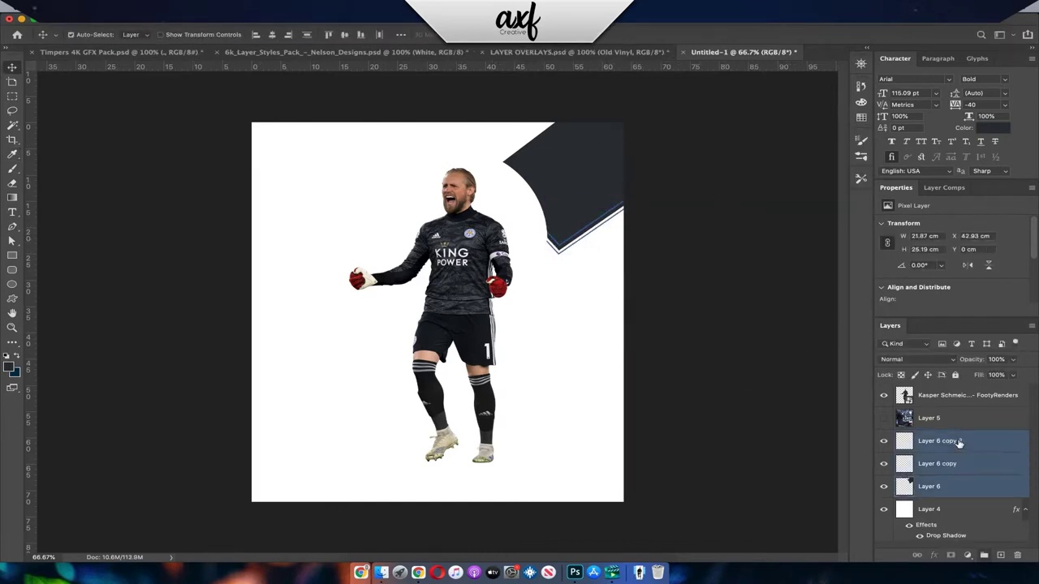
key("ctrl+g")
key("ctrl+shift+alt+n")
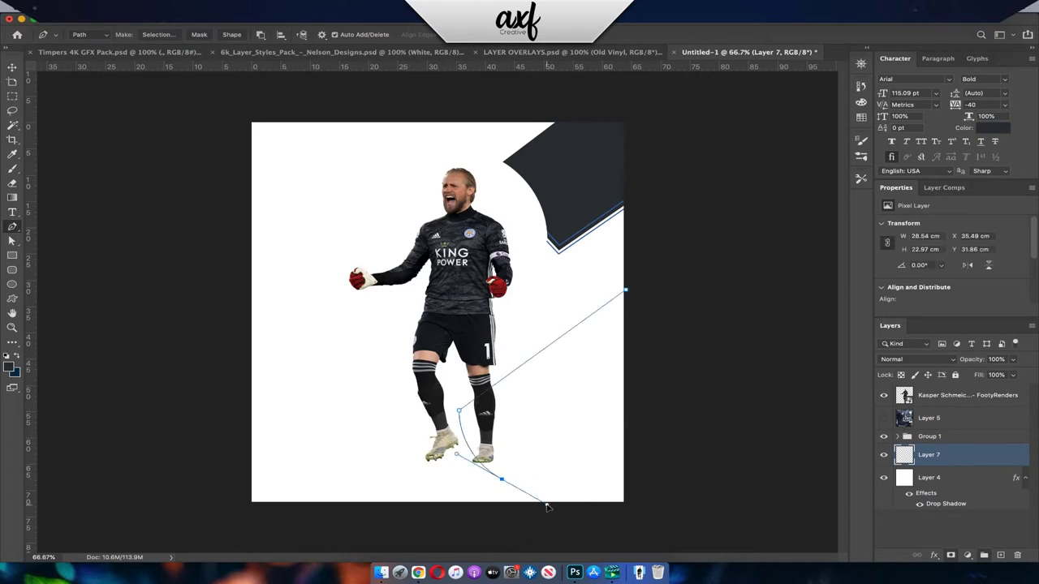
Fill a dark diagonal stripe and a dark shield shape from drawn Pen paths.
key("ctrl+Return")
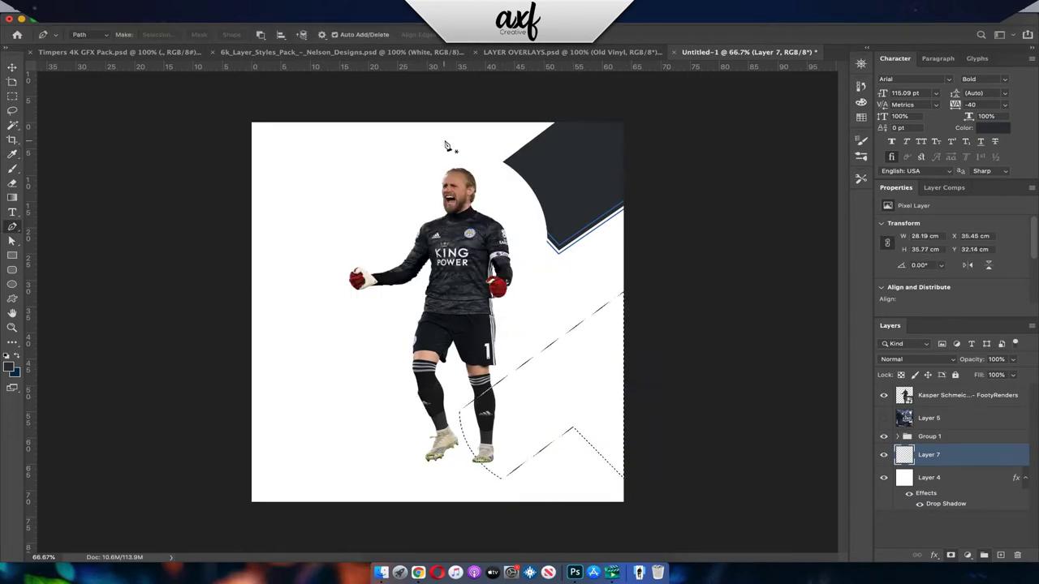
key("alt+BackSpace")
key("ctrl+d")
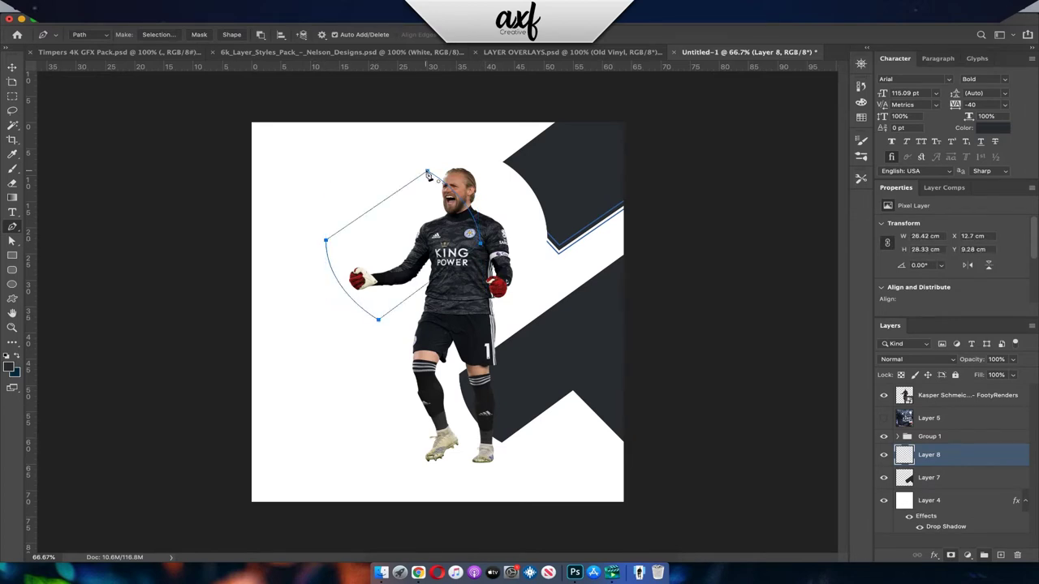
key("ctrl+Return")
key("alt+BackSpace")
key("ctrl+d")
On a new layer, fill dark top-left and curved bottom-left shapes.
key("ctrl+shift+alt+n")
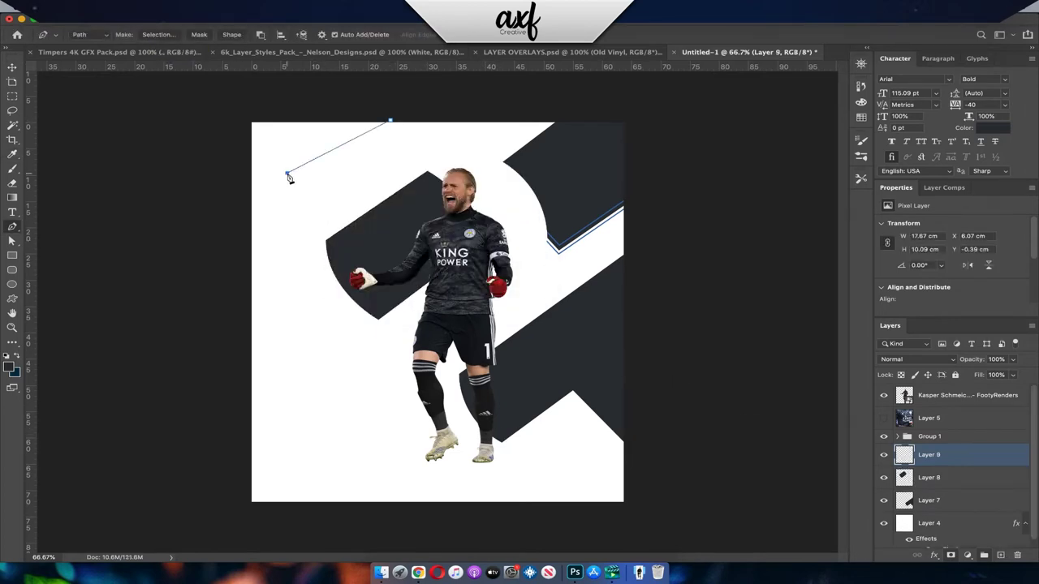
key("alt+BackSpace")
key("ctrl+d")
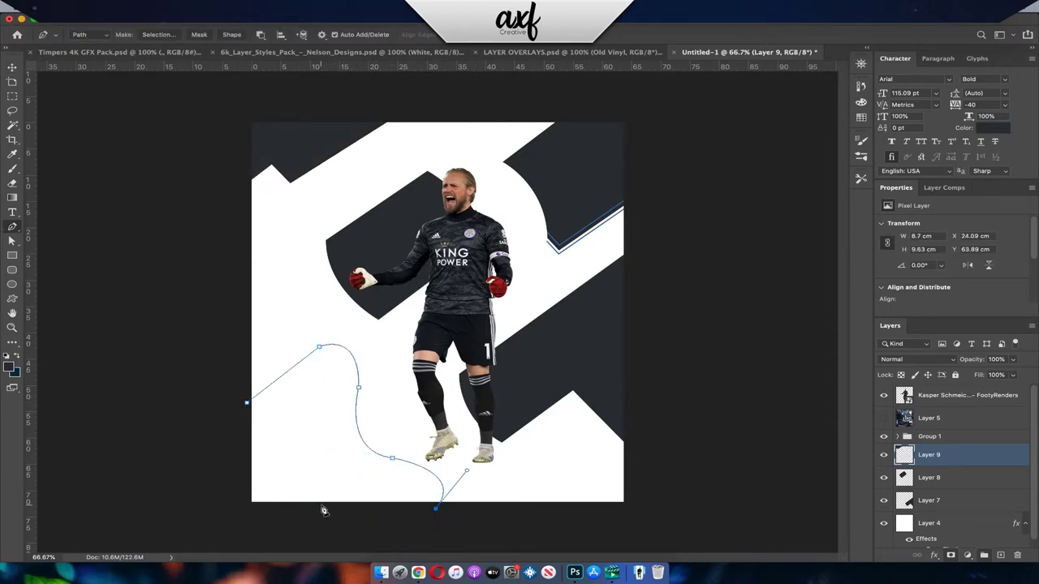
left_click(156, 35)
key("Return")
key("alt+BackSpace")
key("v")
key("ctrl+d")
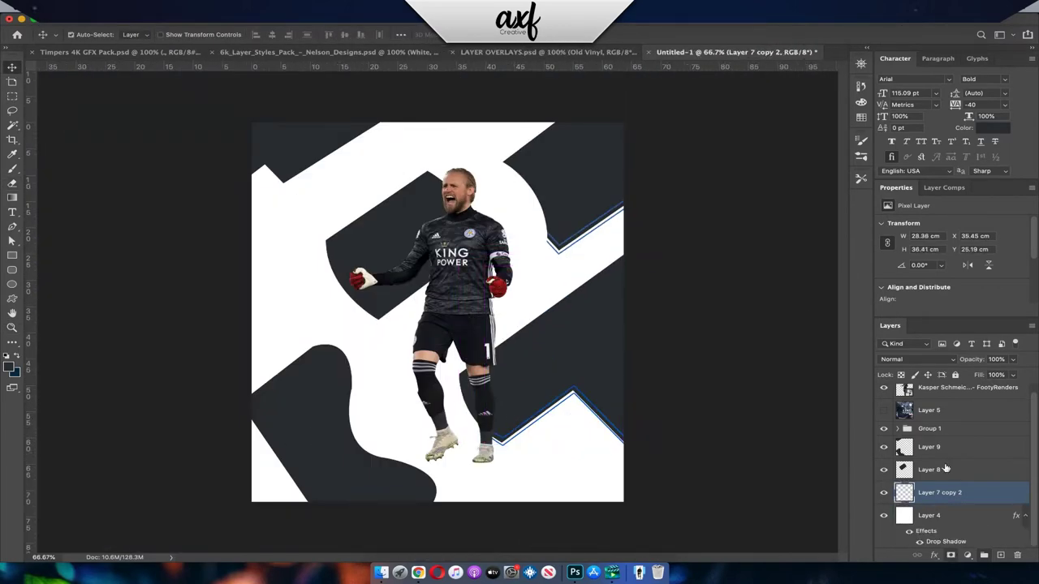
Give a copy of the shield shape a blue outline, offset it, and set a full-hardness eraser.
left_click(946, 469)
key("ctrl+j")
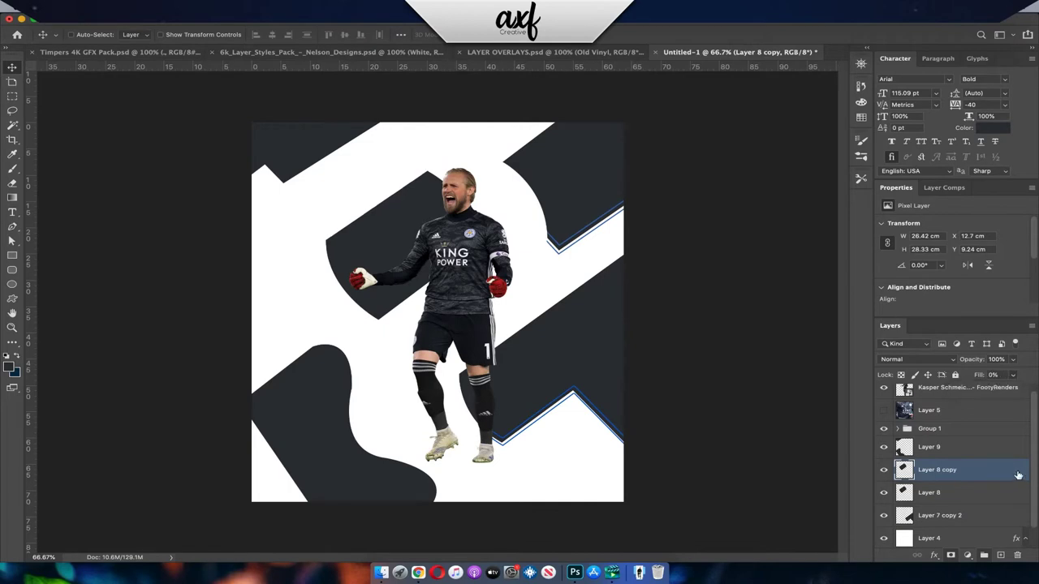
double_click(1018, 475)
left_click(992, 230)
left_click_drag(572, 309, 572, 333)
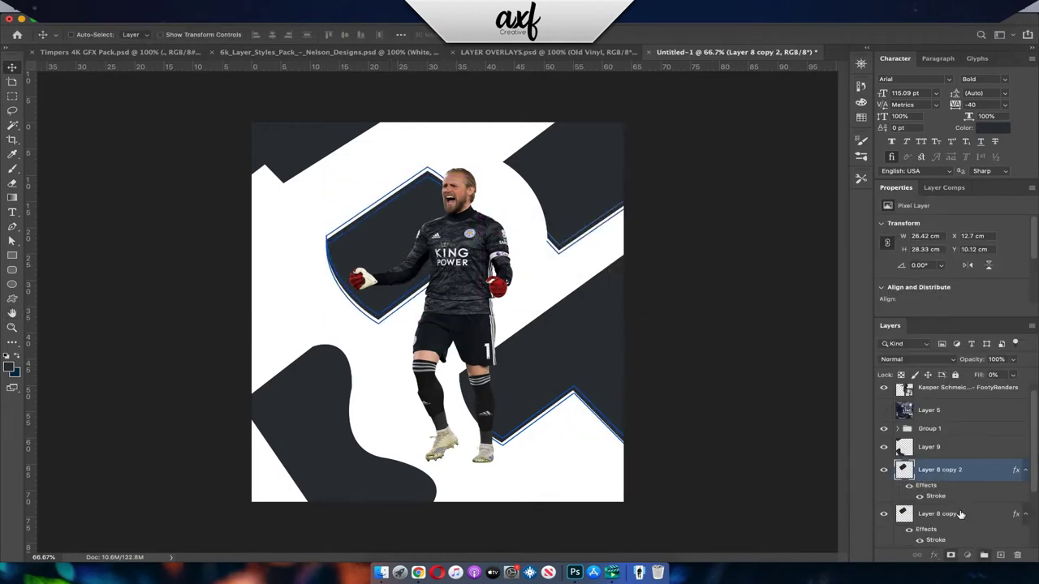
left_click(77, 34)
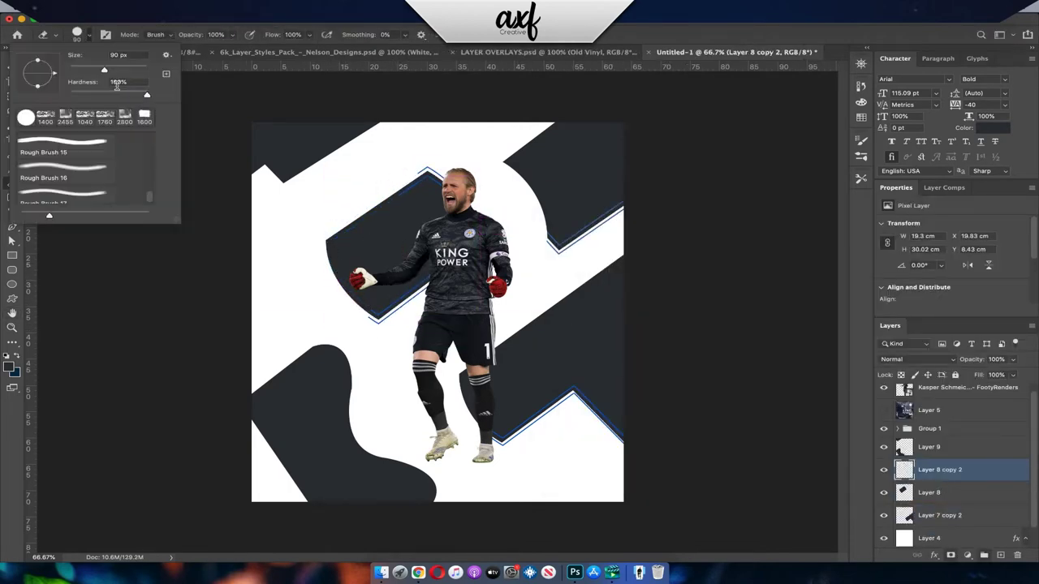
left_click(367, 344)
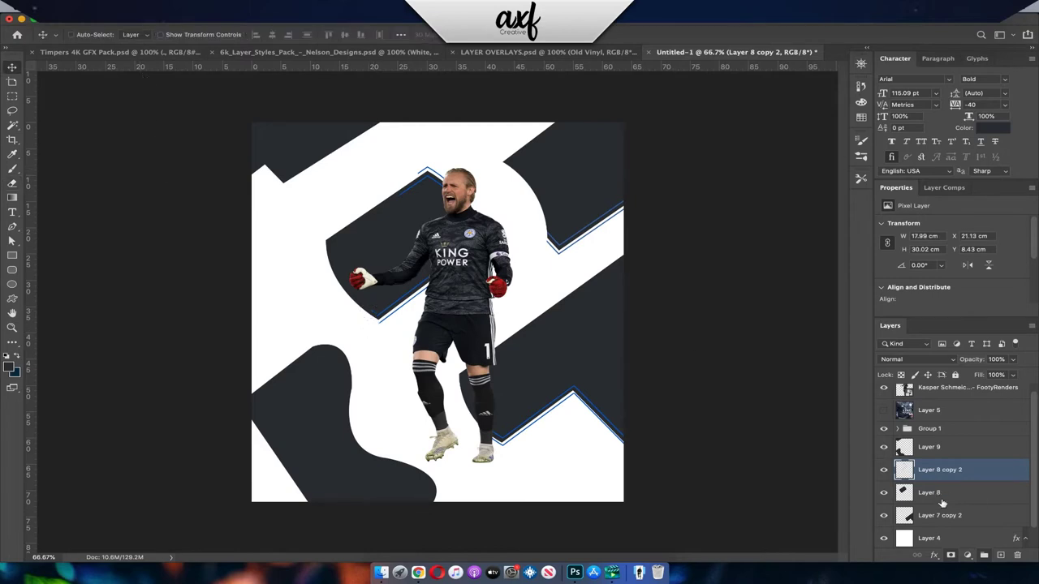
Give a copy of the top-left and bottom-left shapes a blue outline, offset it and erase extras.
left_click(929, 446)
key("ctrl+j")
double_click(998, 447)
key("Return")
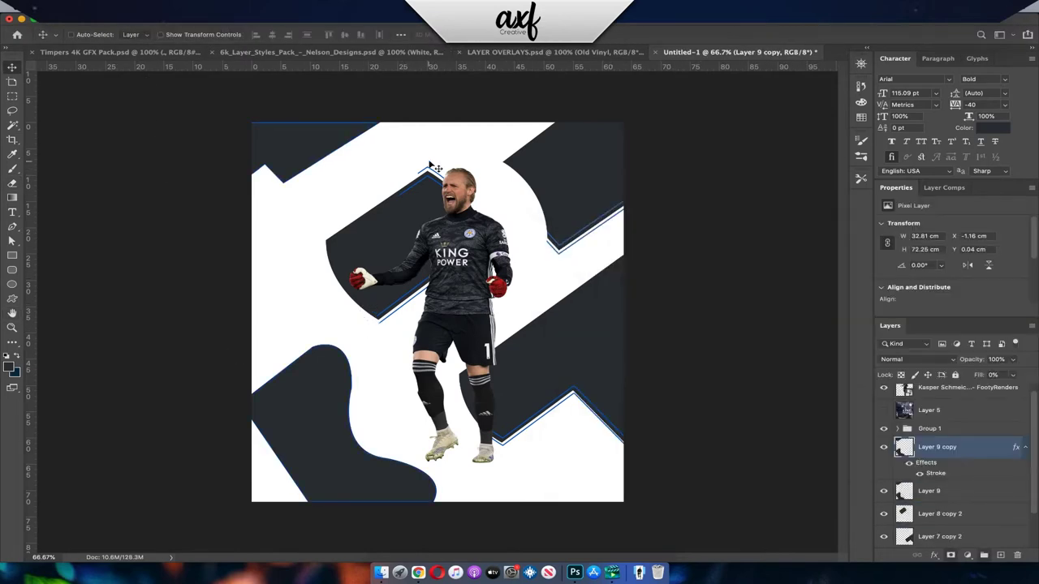
left_click_drag(430, 166, 438, 155)
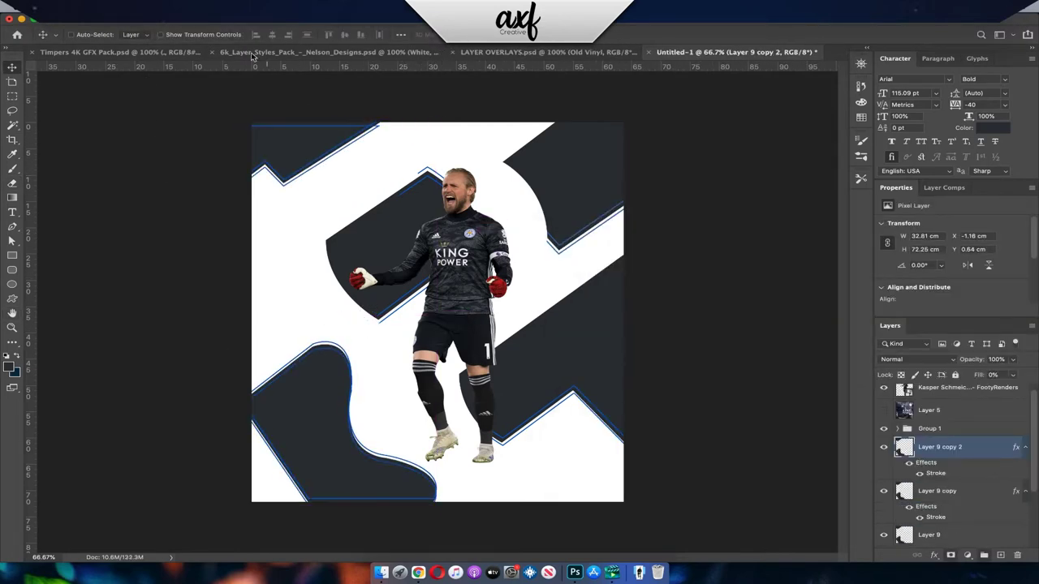
key("Escape")
key("b")
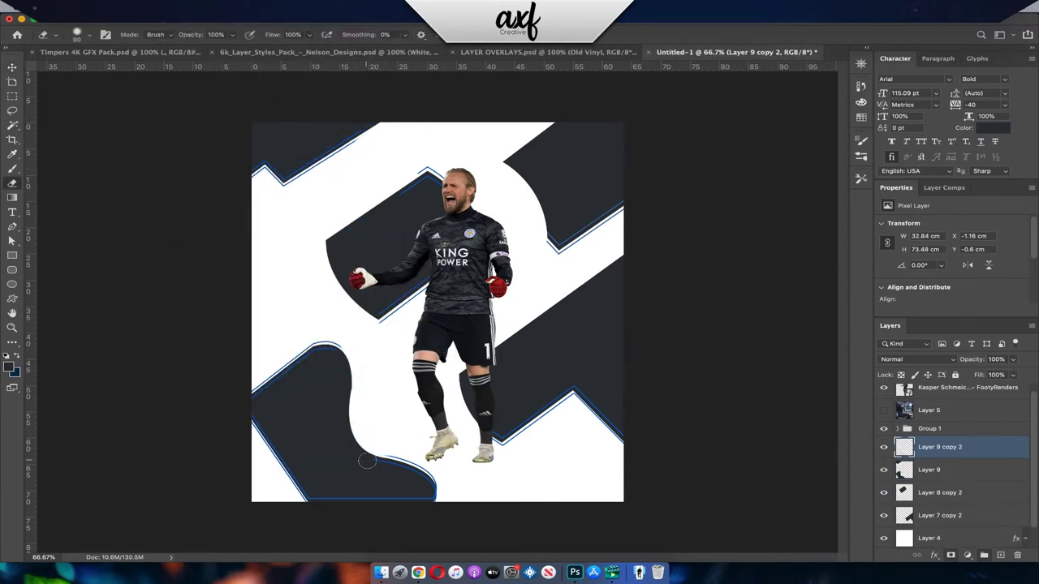
scroll(949, 471, "down", 1)
Add a drop shadow to the angular shapes' outline copy layer.
left_click(929, 516)
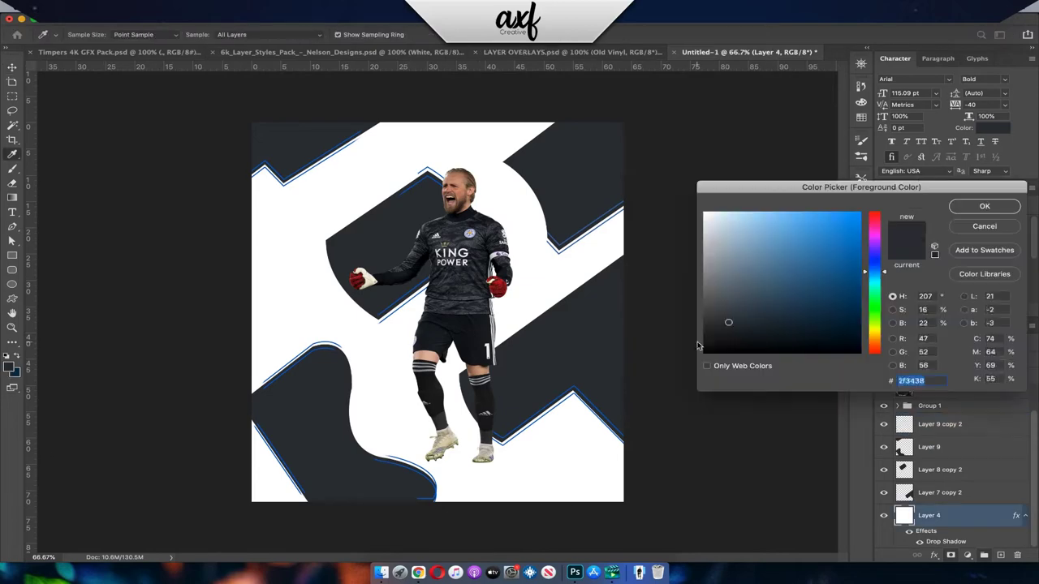
left_click(958, 424)
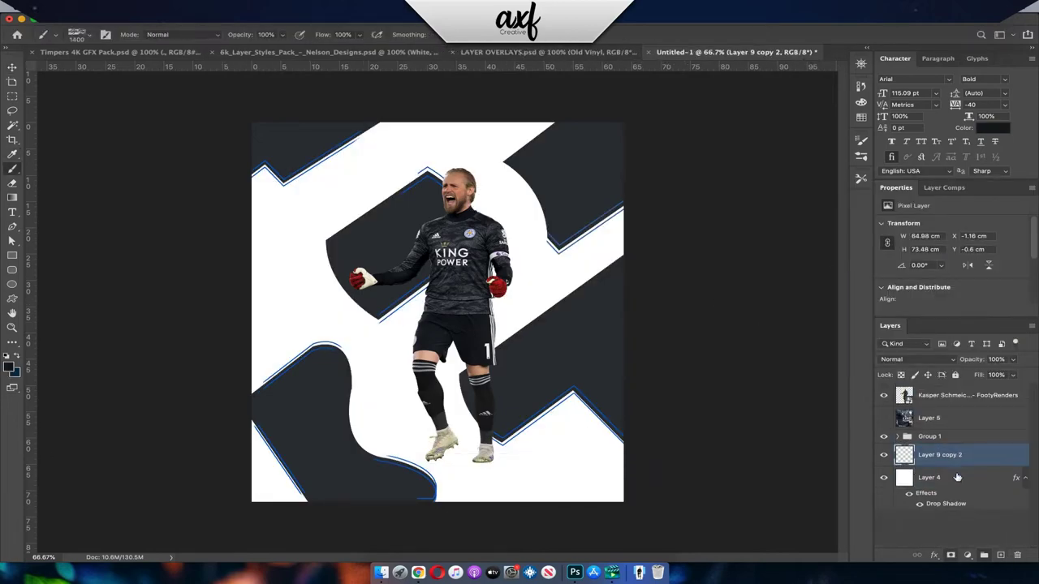
double_click(974, 454)
left_click(603, 420)
left_click(992, 230)
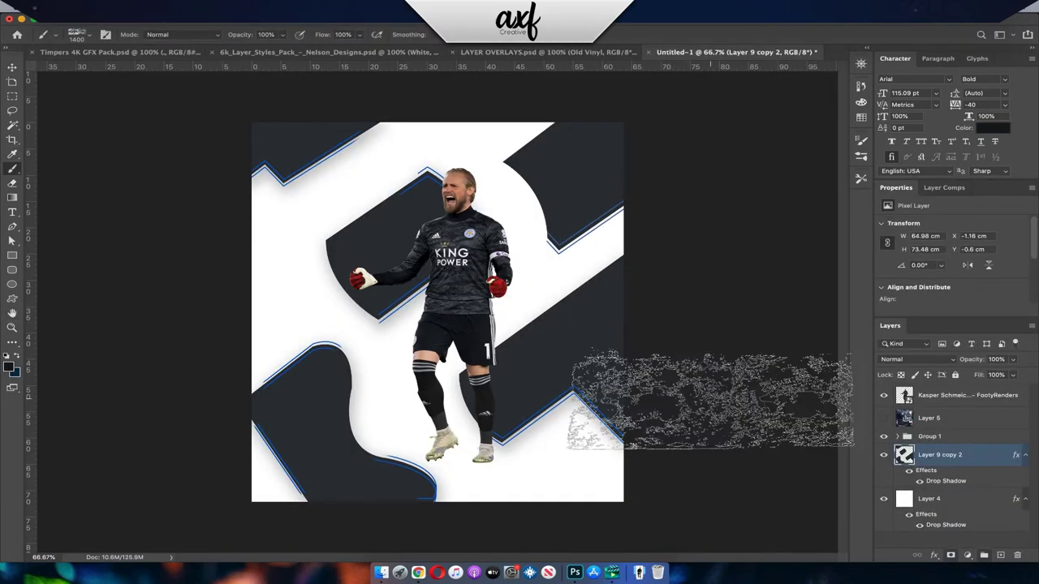
Prepare a new layer with a white Grunge Texture Brush 17 at 1300 px.
key("ctrl+shift+alt+n")
key("d")
key("x")
left_click(90, 35)
scroll(69, 167, "down", 10)
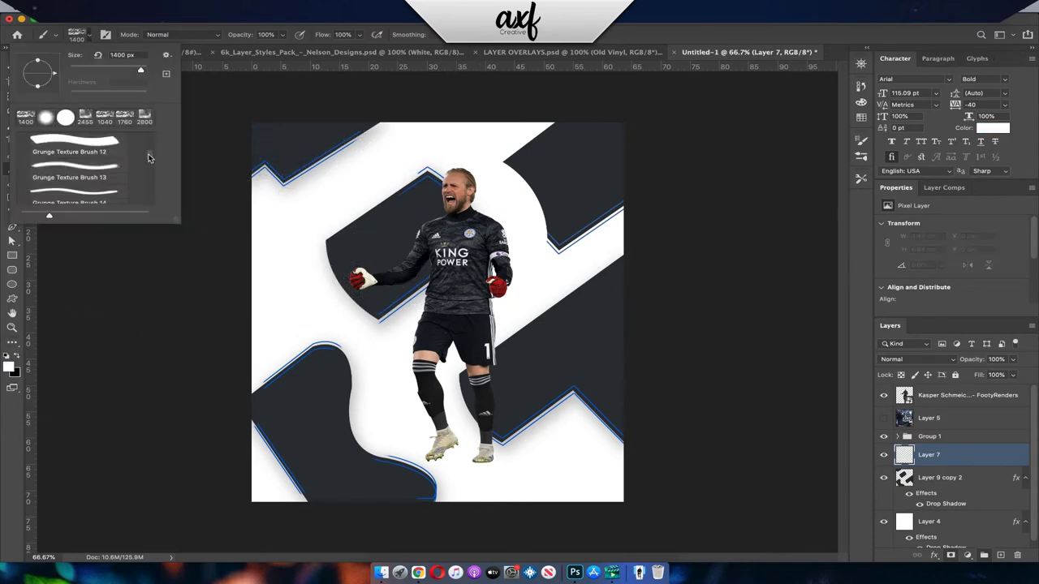
left_click(69, 192)
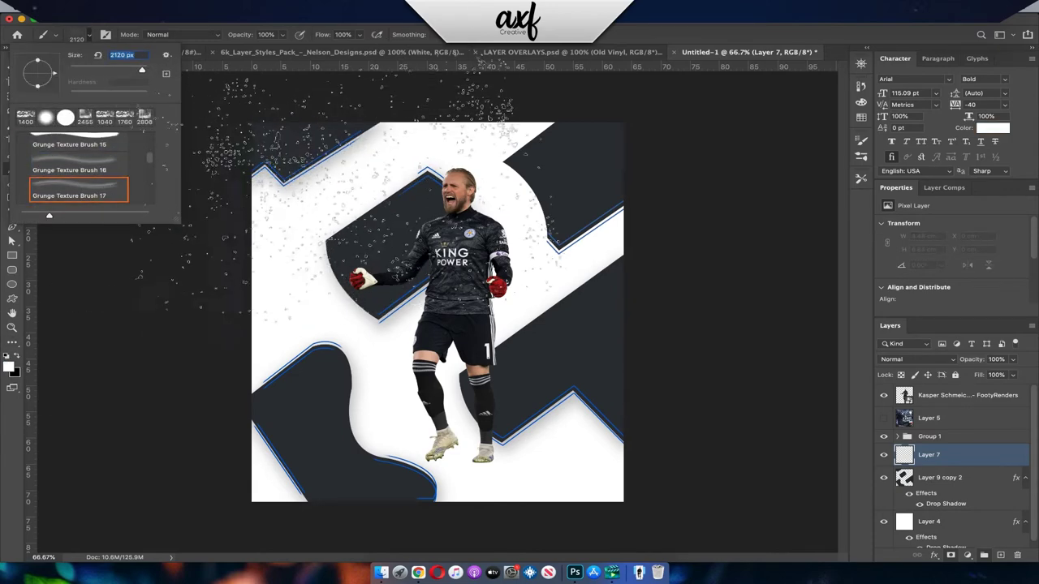
type("1300")
key("Return")
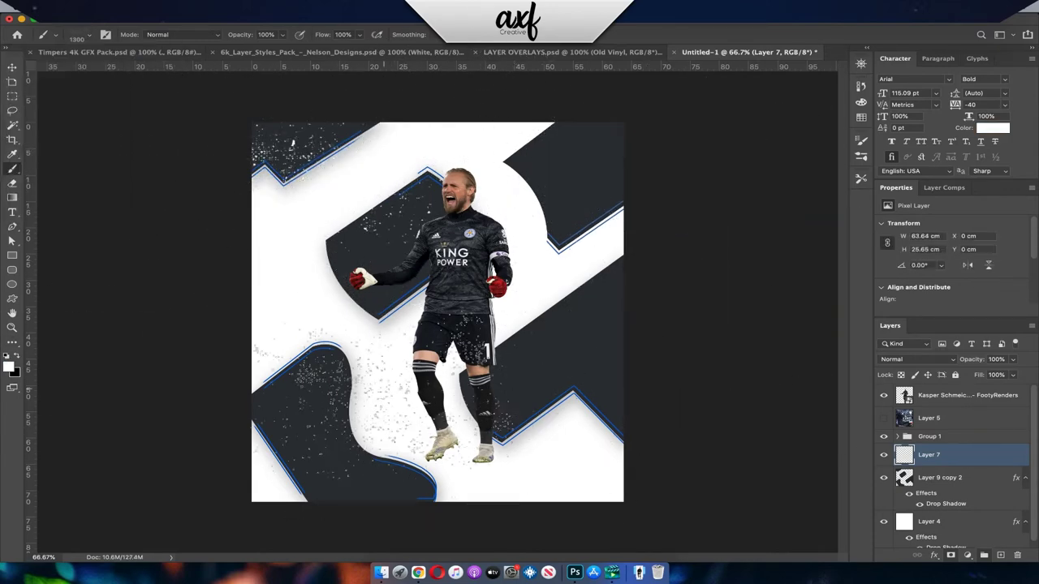
Place Group 1 under the jersey photo layer and clip the photo to it.
key("v")
left_click_drag(929, 418, 930, 464)
left_click(883, 454)
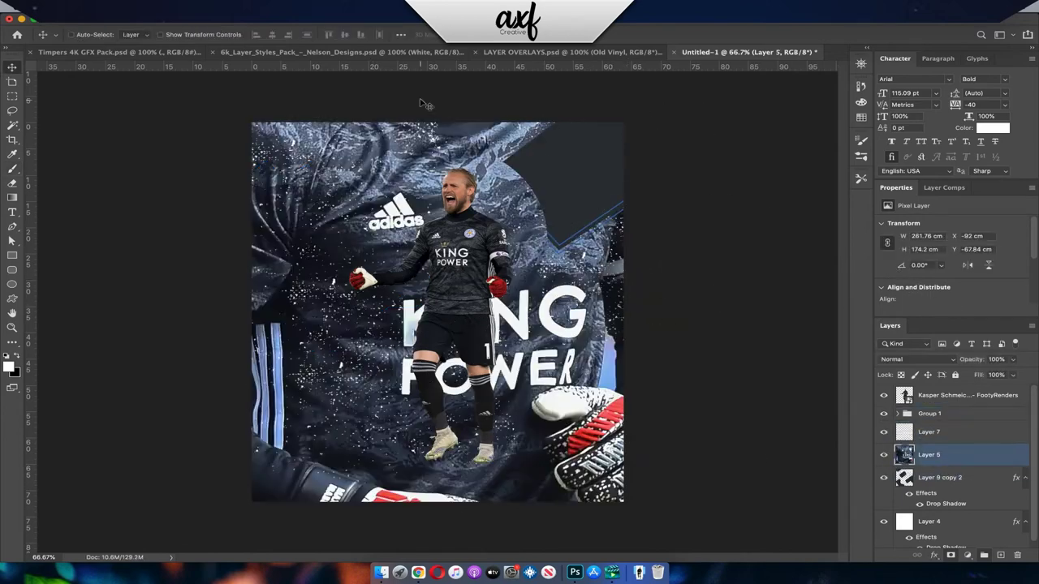
left_click_drag(929, 413, 944, 452)
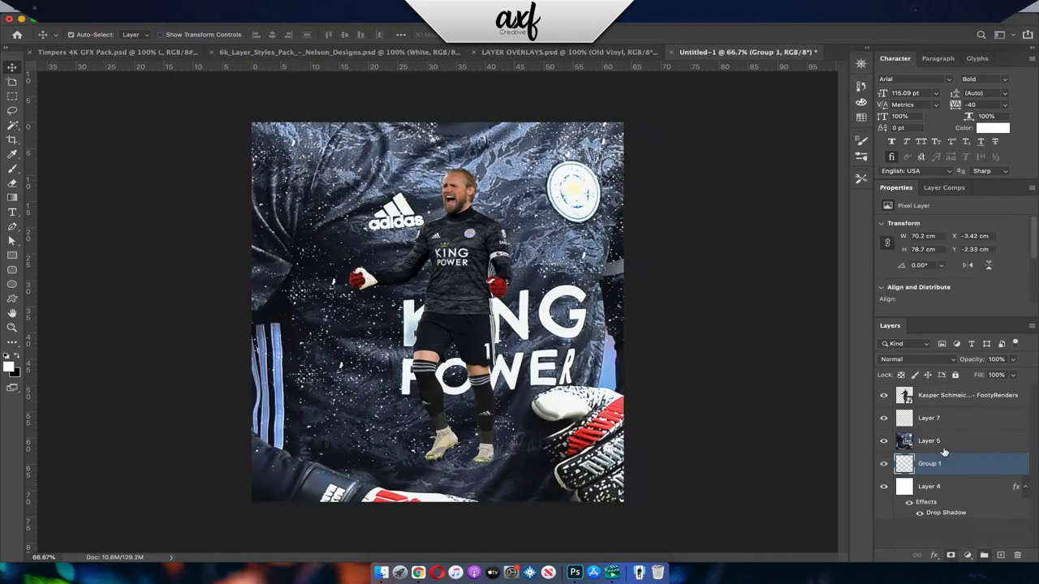
left_click(942, 442)
left_click(941, 453, "alt")
Set the jersey photo to Lighten, add a clipped Levels adjustment, and merge the three layers.
left_click(917, 359)
left_click(901, 431)
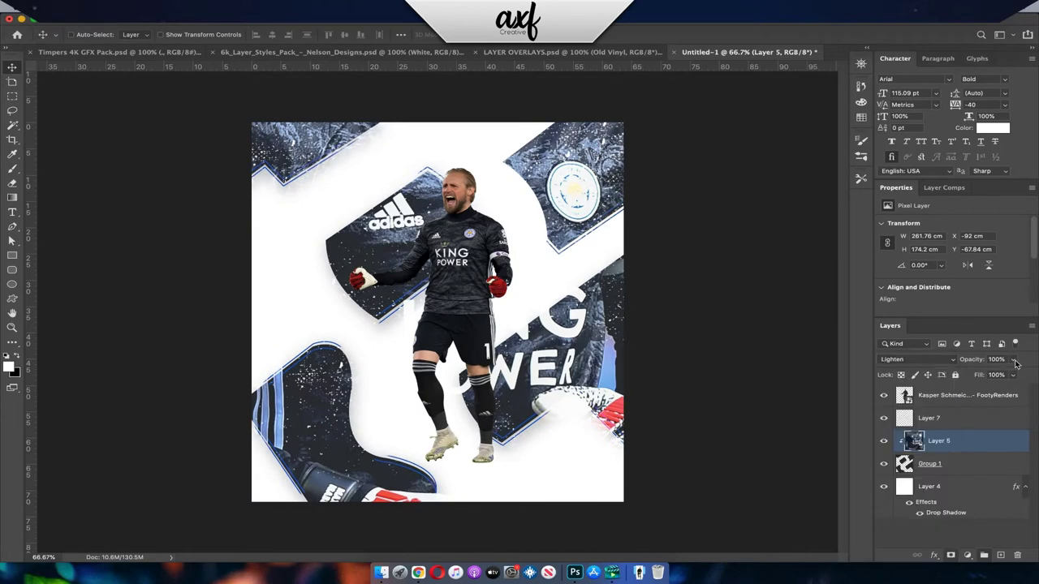
left_click(966, 555)
left_click(954, 388)
left_click_drag(941, 273, 980, 274)
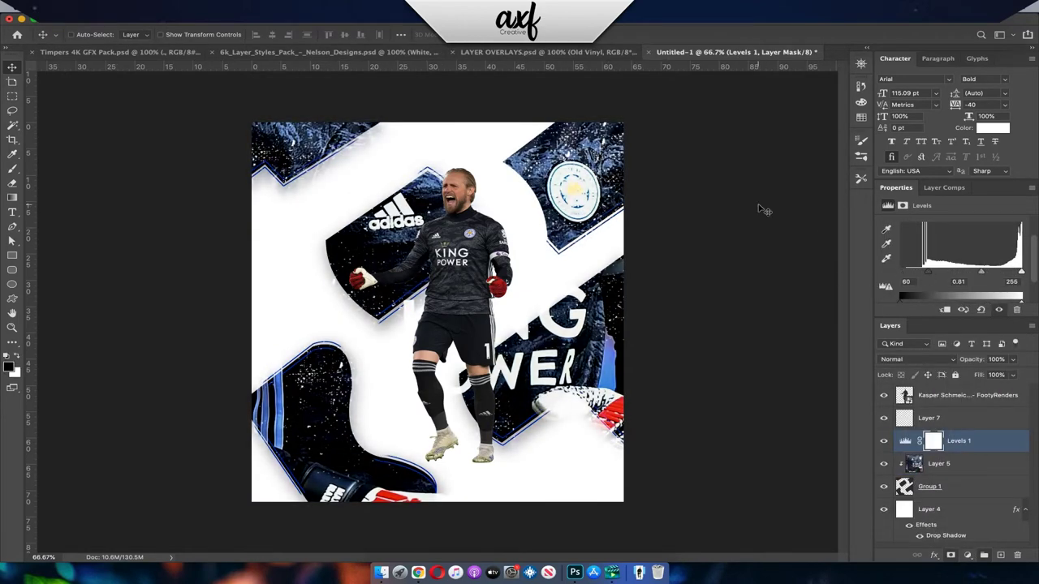
left_click(958, 487, "shift")
key("ctrl+e")
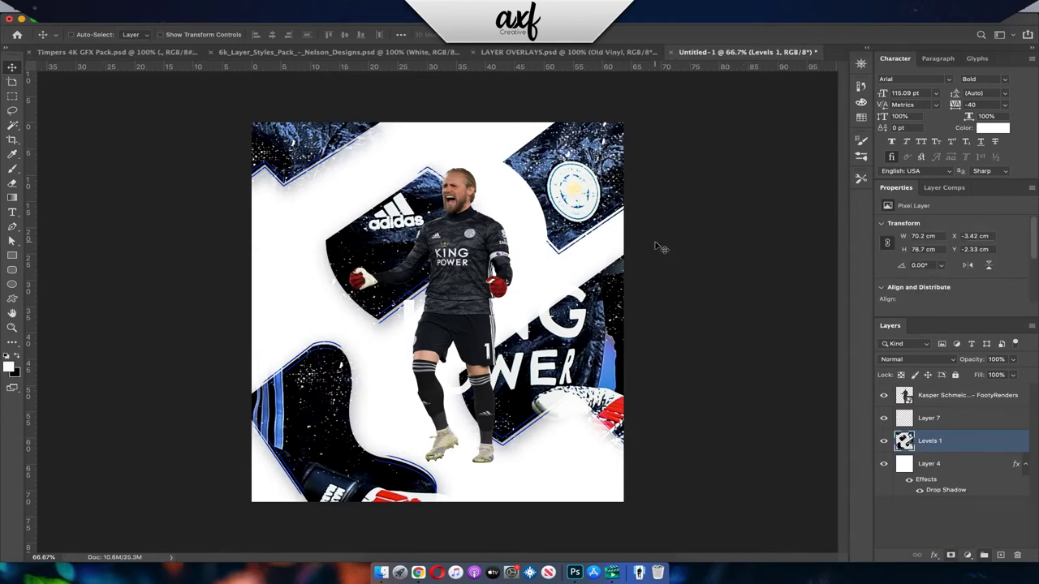
Duplicate the goalkeeper, apply High Pass, set Hard Light, and merge the copy down.
left_click(966, 396)
key("ctrl+j")
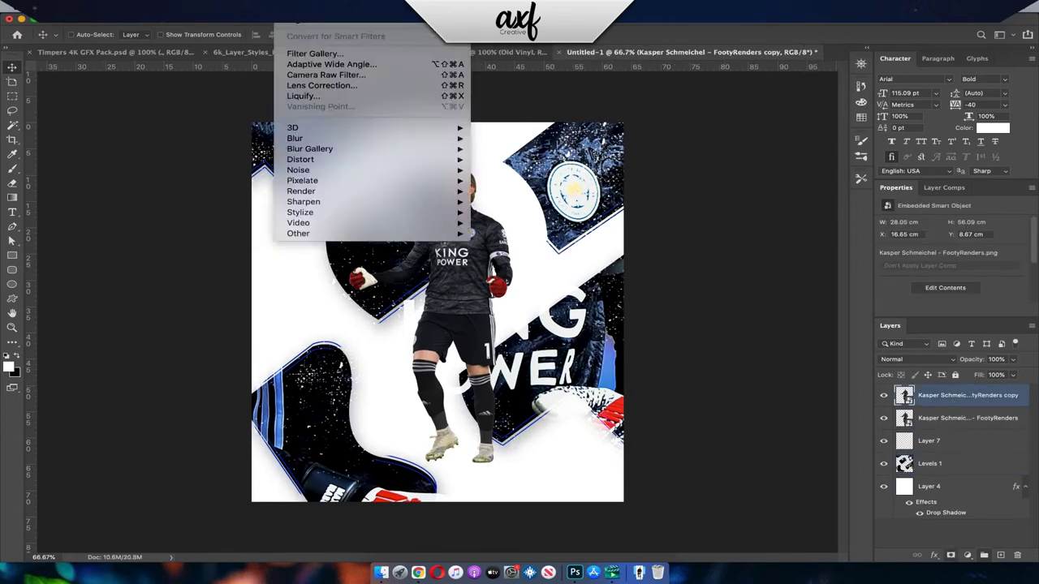
left_click(290, 232)
left_click(917, 359)
left_click(917, 415)
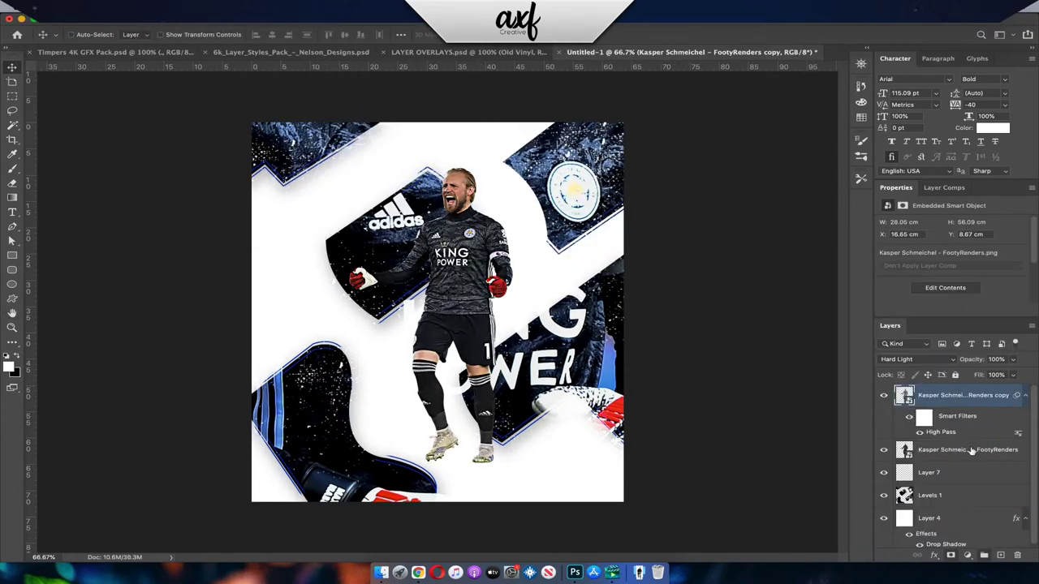
key("ctrl+e")
Duplicate the merged goalkeeper, desaturate the copy and erase parts of it around the head.
key("ctrl+j")
key("ctrl+u")
key("Return")
scroll(226, 104, "up", 5)
key("e")
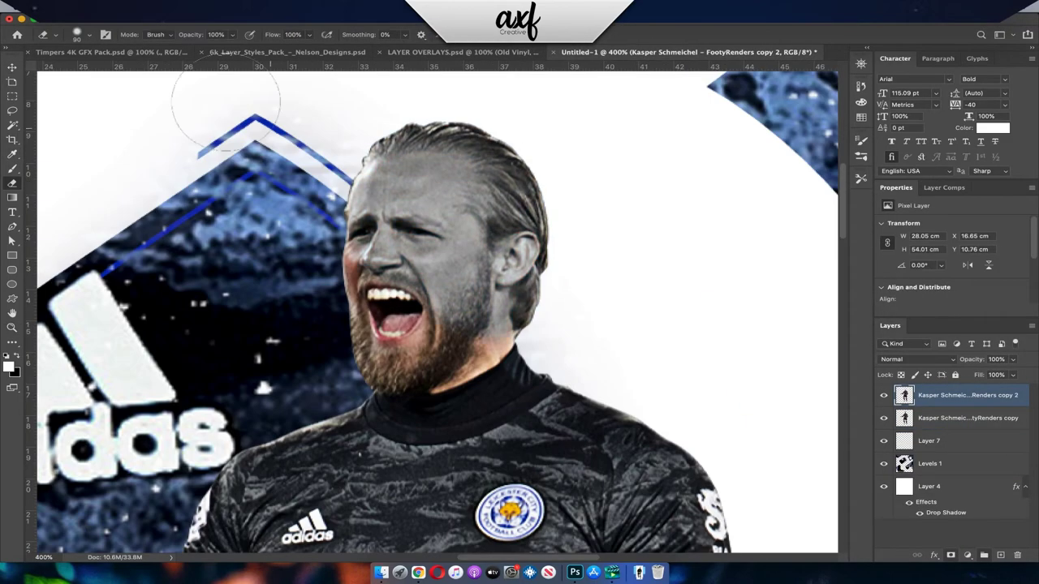
left_click_drag(226, 104, 381, 326)
scroll(608, 302, "down", 10)
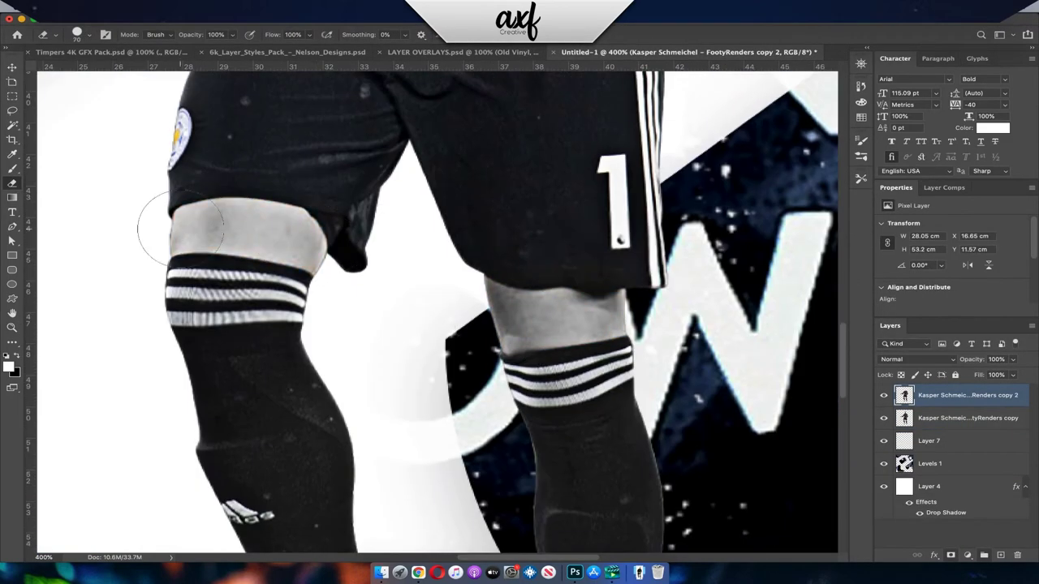
key("ctrl+0")
key("v")
key("super+Tab")
Search Google Images for 'leicester city fc' and browse the stadium results.
type("leicester")
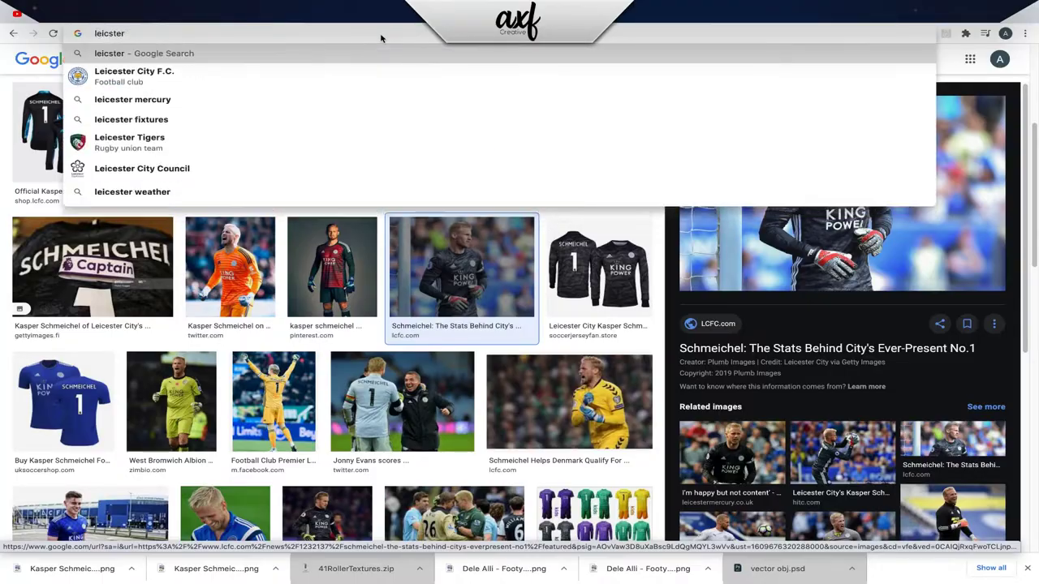
type(" city fc")
key("Return")
left_click(220, 98)
left_click(536, 136)
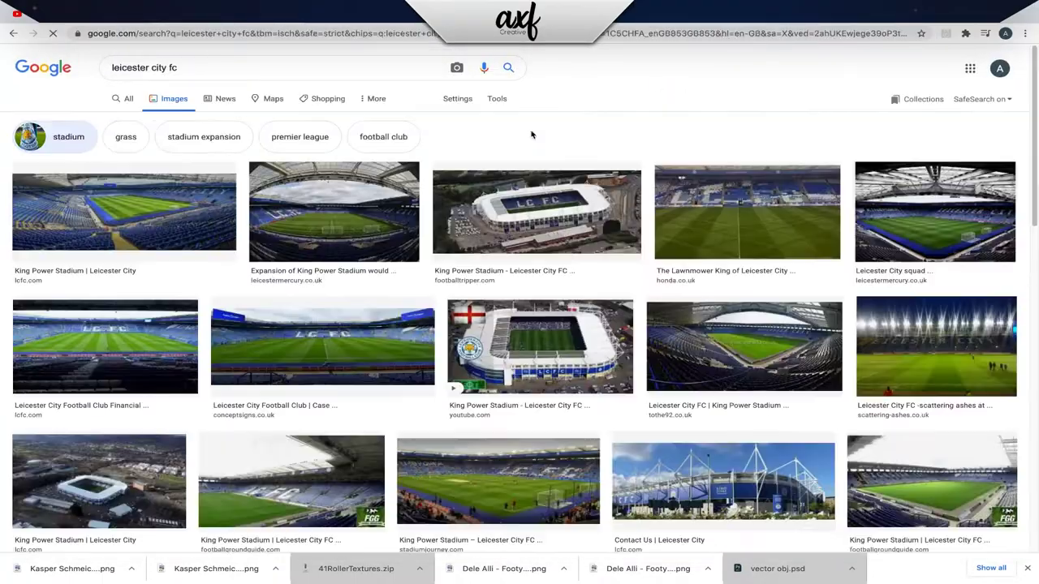
scroll(812, 365, "down", 5)
scroll(980, 474, "down", 5)
scroll(980, 473, "up", 10)
Refine the search to 'leicester city fc crowd', filter Large images, and copy a crowd photo.
left_click(243, 65)
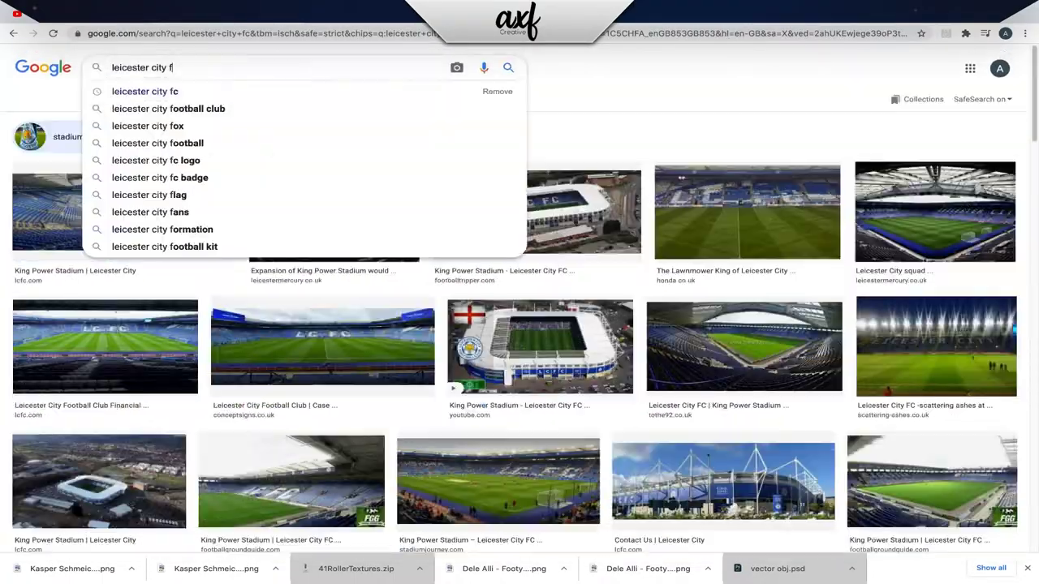
type("crowd")
key("Return")
left_click(108, 134)
left_click(654, 106)
left_click(494, 100)
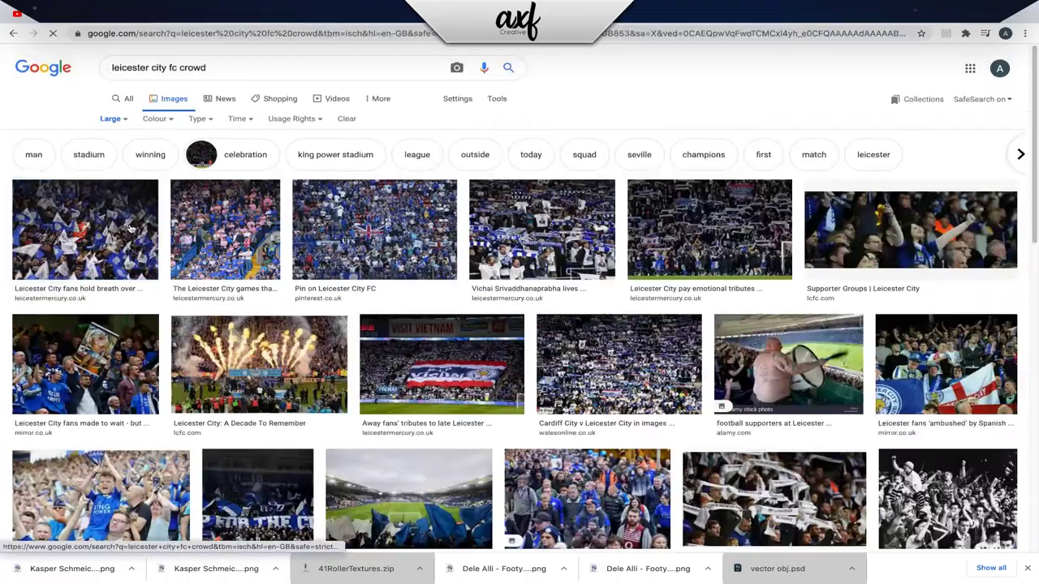
left_click(93, 186)
right_click(857, 203)
left_click(869, 294)
left_click_drag(560, 395, 717, 501)
Desaturate the pasted crowd photo, keep Normal blending, and fade it to 15% opacity.
key("Return")
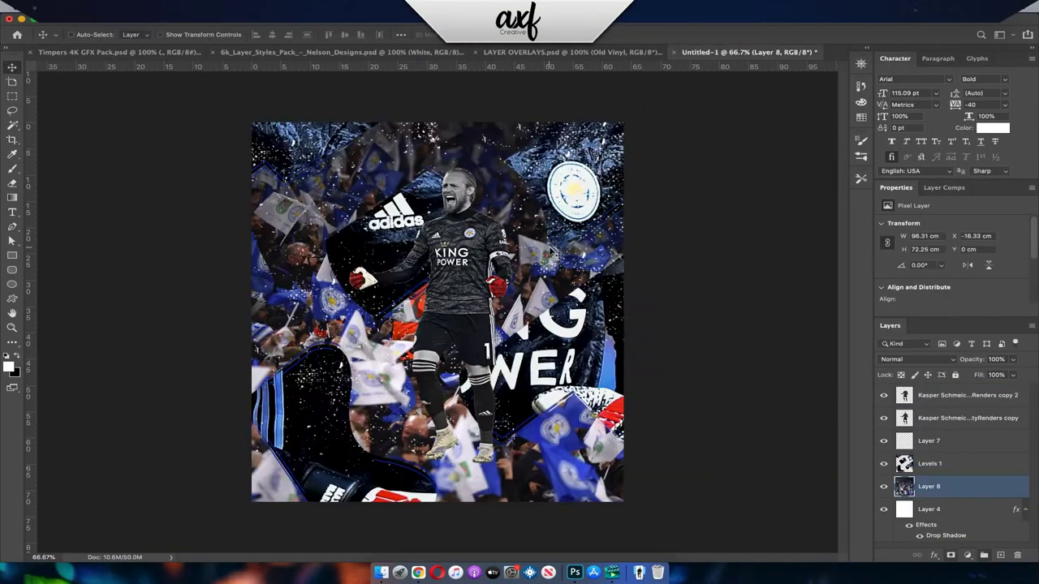
key("ctrl+u")
key("Return")
left_click(950, 363)
key("Down")
key("Down")
key("Down")
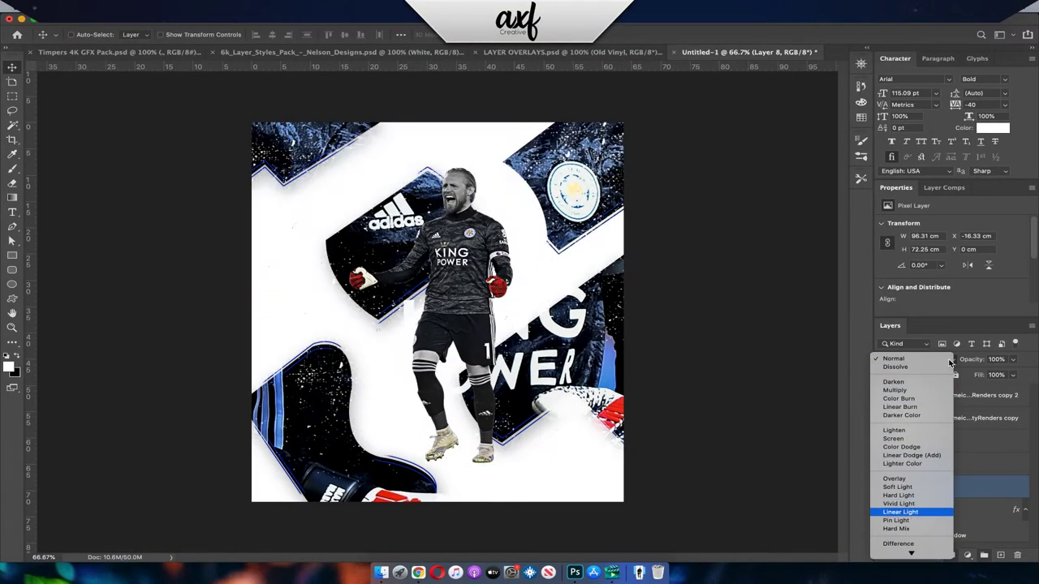
key("Escape")
left_click_drag(1013, 359, 965, 375)
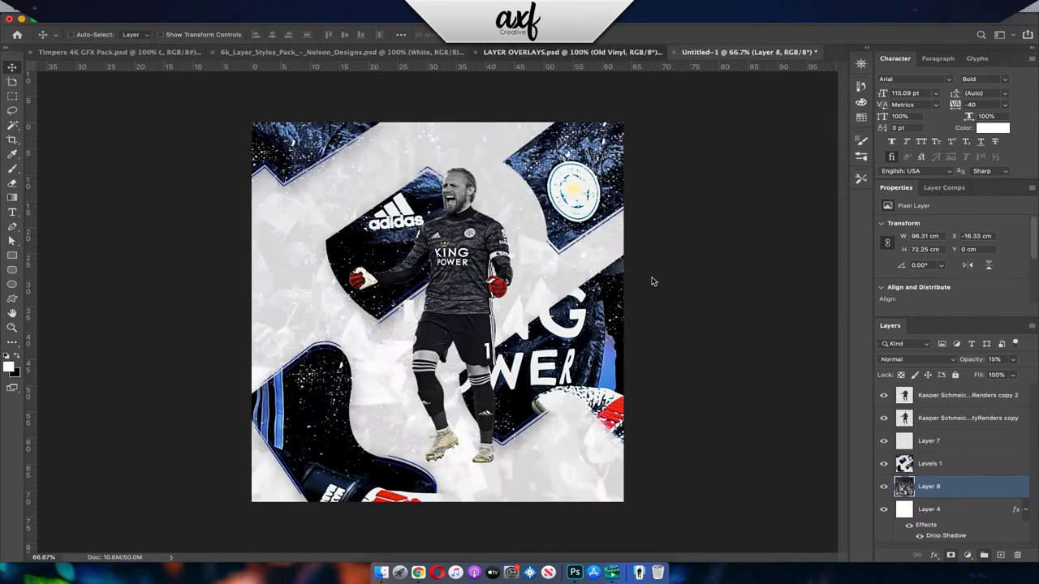
Paste the Old Vinyl texture, scale it to cover the poster, and blend it with Lighten.
key("ctrl+v")
key("ctrl+t")
left_click_drag(538, 349, 714, 528)
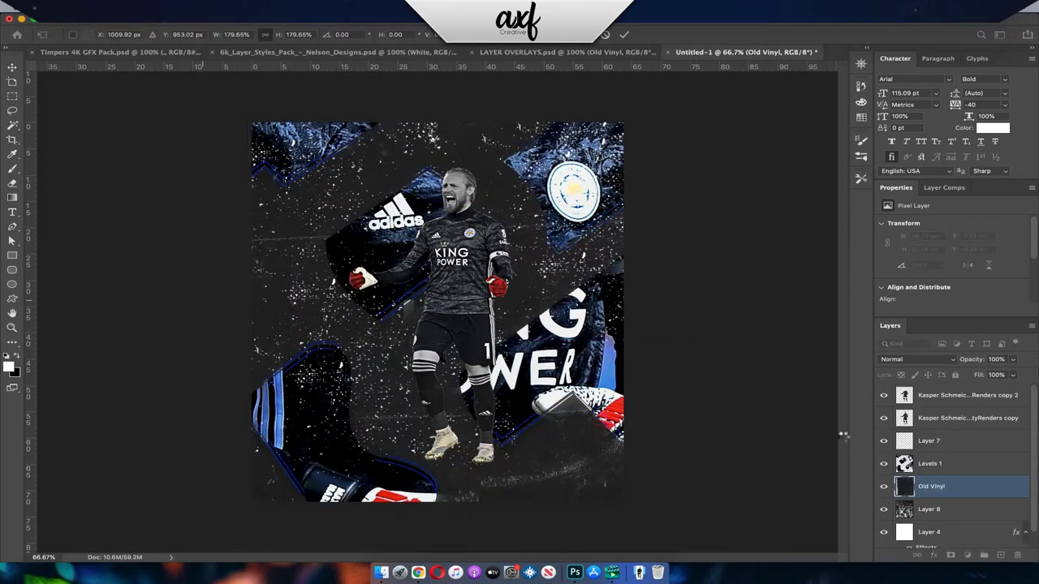
key("Return")
left_click(917, 359)
key("Down")
key("Down")
key("Down")
key("Down")
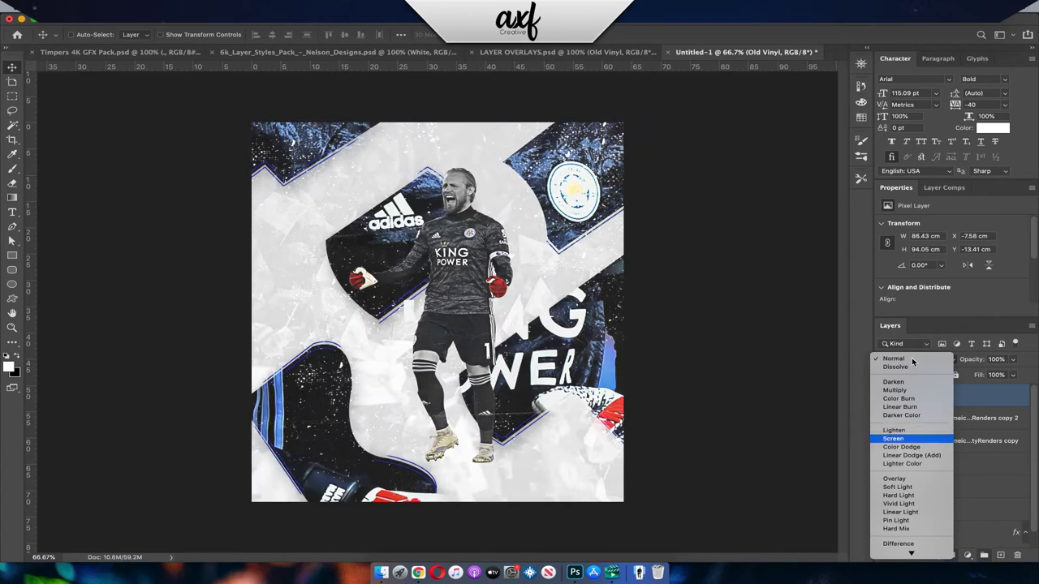
key("Down")
key("Down")
key("Down")
key("Up")
key("Up")
key("Up")
key("Up")
key("Down")
key("Down")
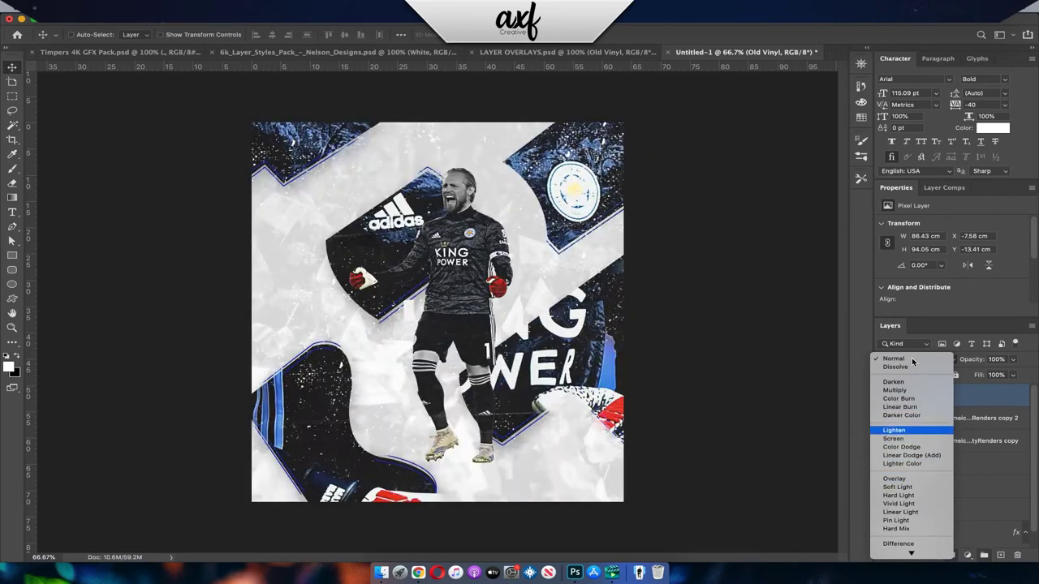
key("Return")
Create a new shadow layer with a black brush ready.
key("ctrl+shift+alt+n")
key("b")
left_click(82, 34)
Paint a black blob and squash it into a thin shadow under the goalkeeper's feet.
left_click(463, 365)
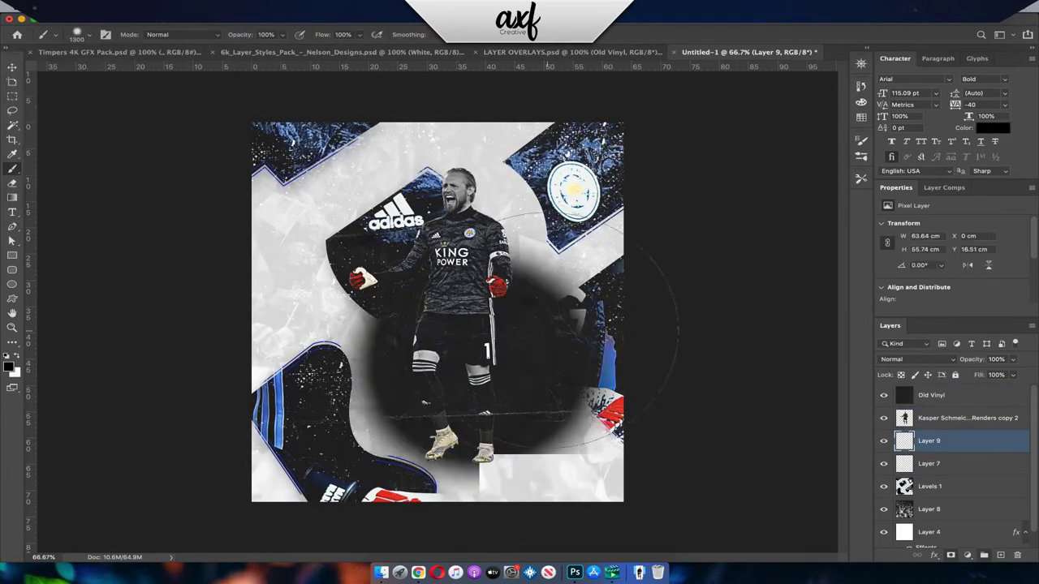
key("v")
key("ctrl+t")
mouse_move(463, 204)
left_mouse_down()
mouse_move(464, 455)
mouse_move(444, 464)
left_mouse_up()
key("Return")
key("Return")
Fade the white overlay copy (Layer 9 copy) to 72% opacity.
key("ctrl+t")
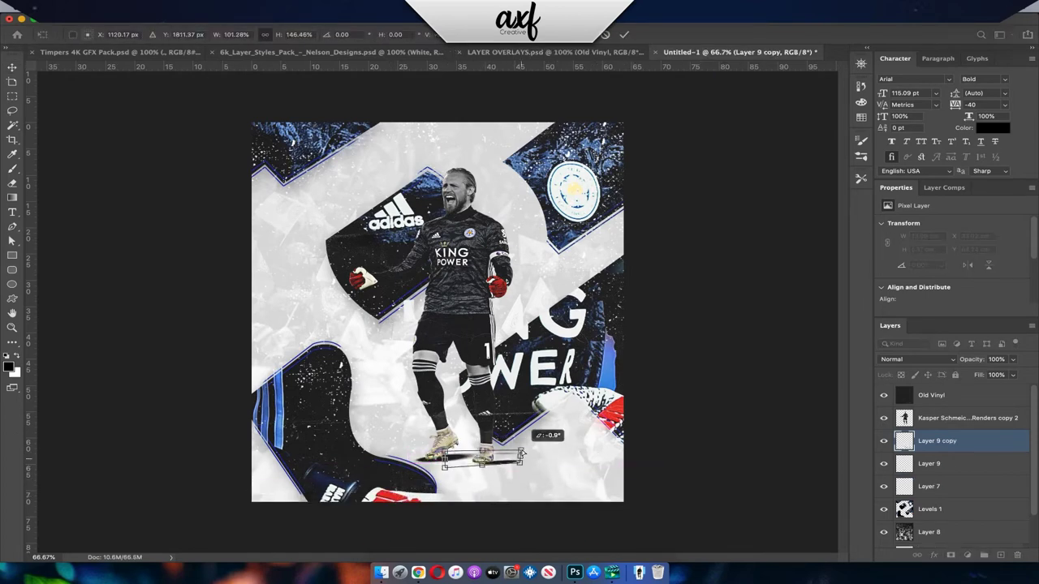
key("Return")
left_click(1012, 359)
left_click_drag(1019, 374, 998, 374)
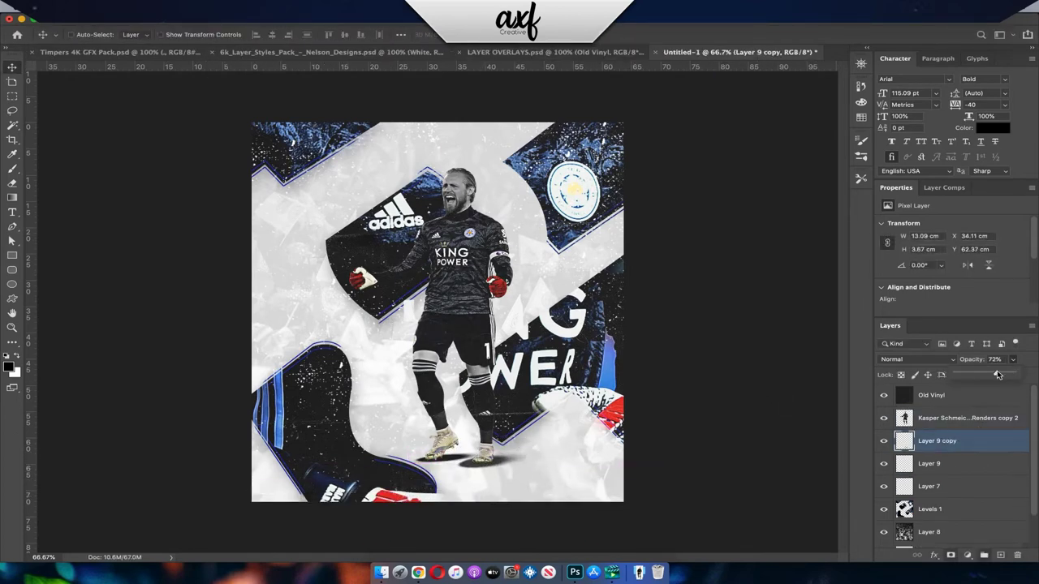
Darken the goalkeeper's boots with black paint on a layer clipped to him.
key("alt+bracketleft")
key("ctrl+bracketright")
key("ctrl+bracketright")
scroll(431, 461, "up", 3)
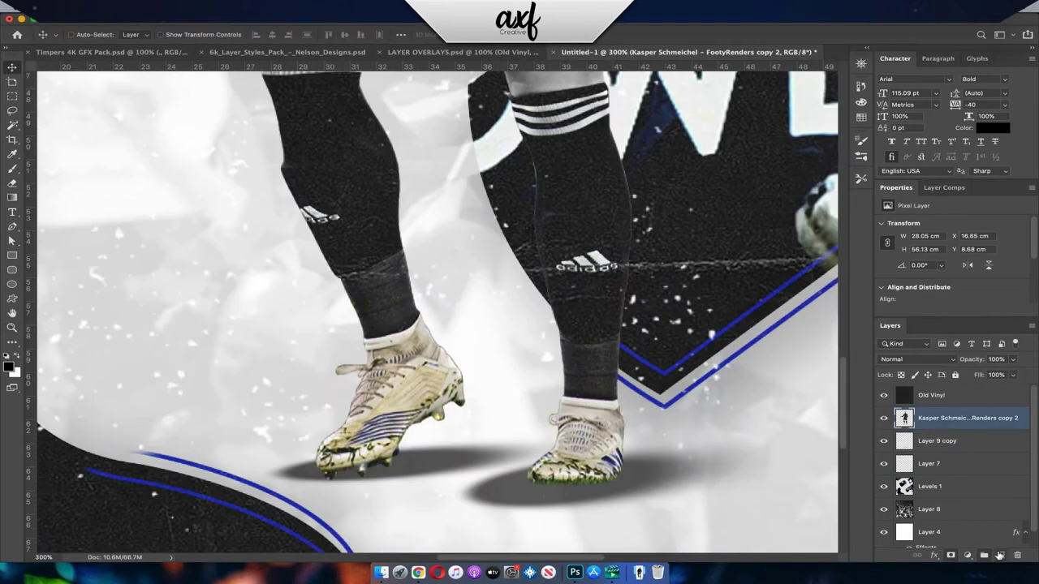
key("b")
key("bracketleft")
key("bracketleft")
key("bracketleft")
scroll(529, 425, "down", 3)
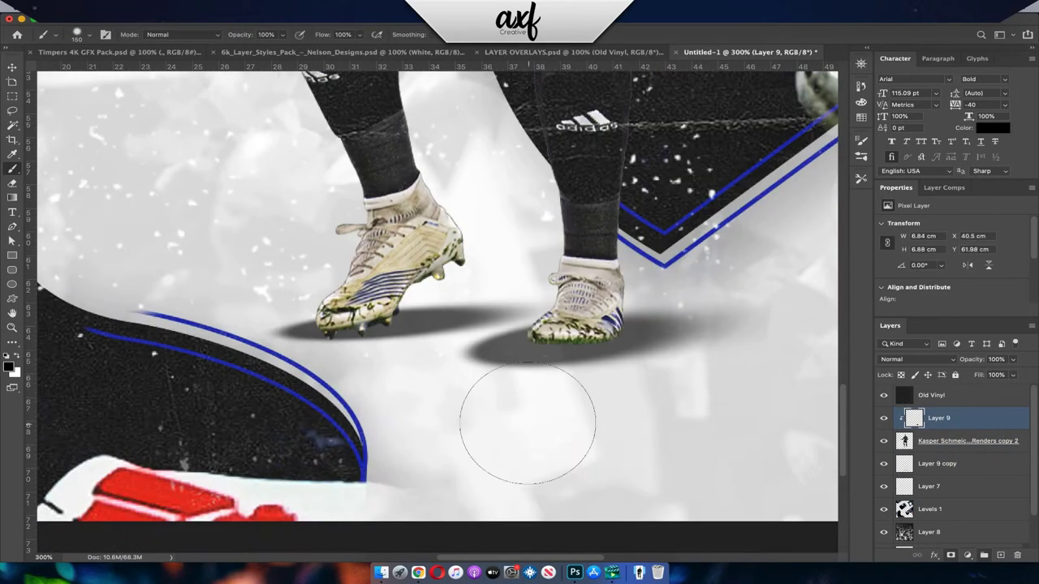
left_click_drag(551, 416, 239, 403)
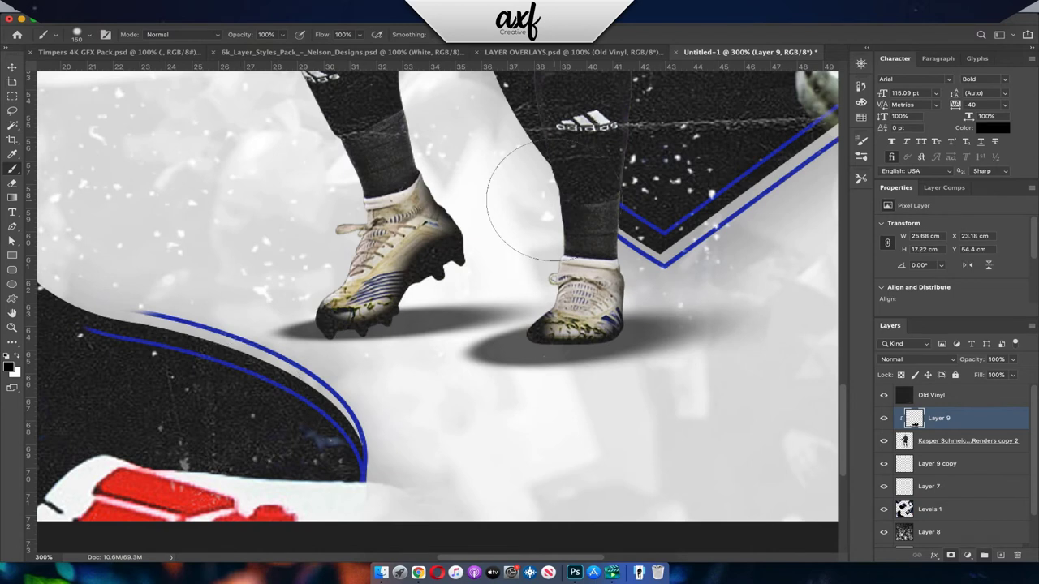
key("ctrl+0")
key("v")
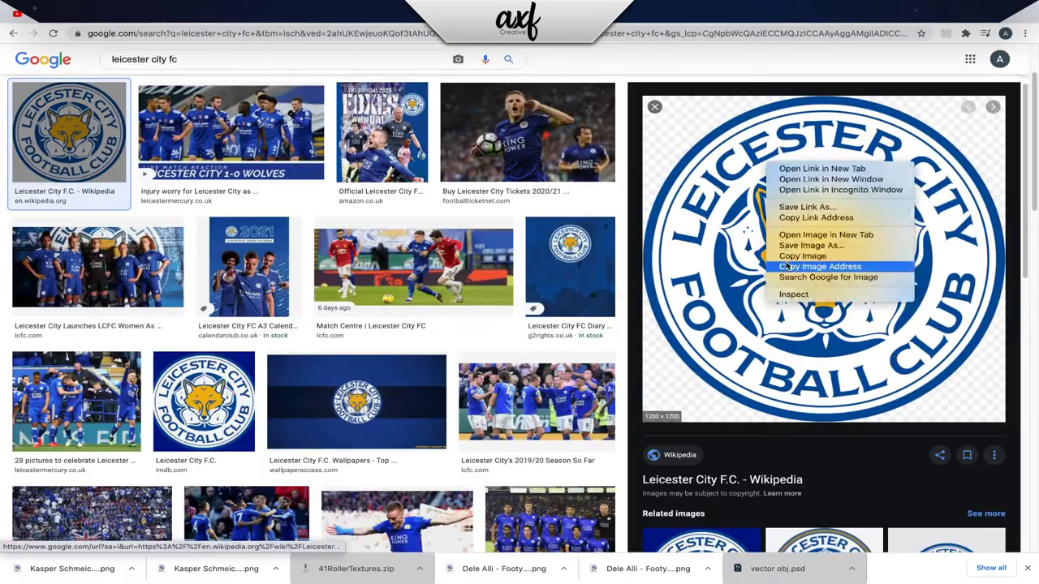
Set the crest layer (Layer 10) to Color Burn blending.
key("ctrl+u")
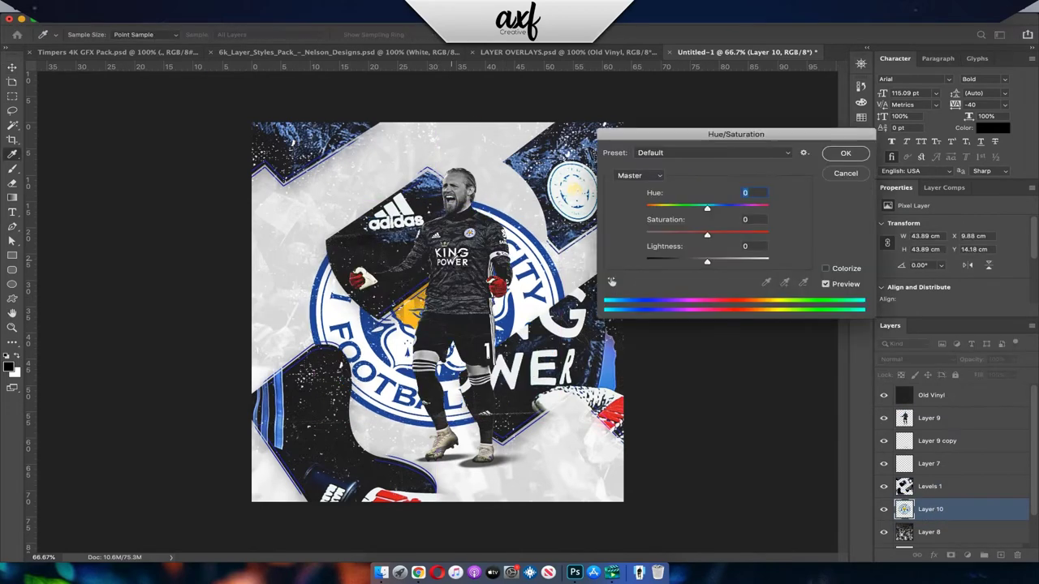
key("Return")
left_click(940, 355)
left_click(941, 386)
Lower the crest's saturation with Hue/Saturation and select the Levels 1 layer.
key("ctrl+u")
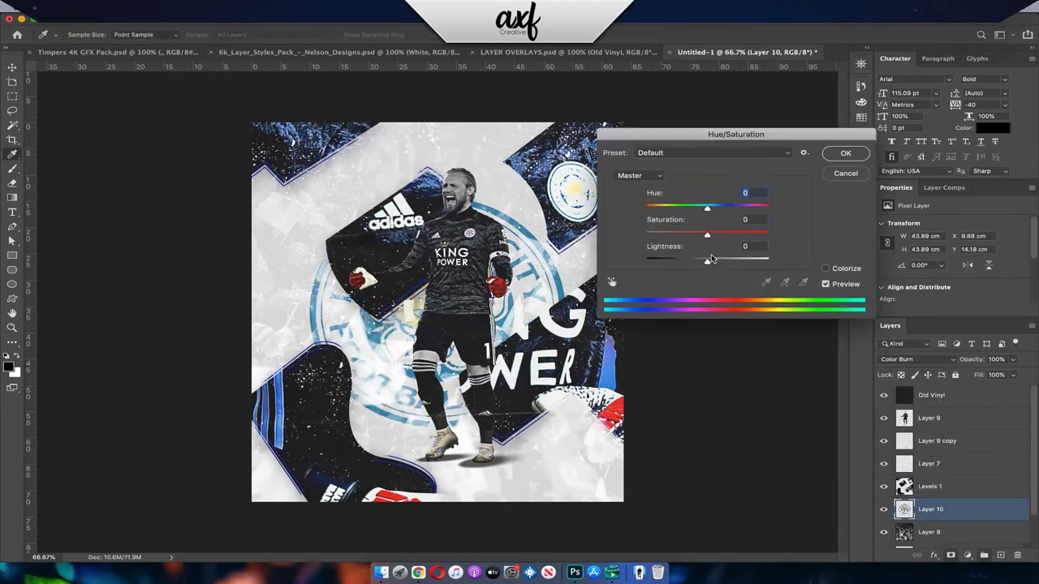
left_click_drag(707, 234, 688, 235)
key("Return")
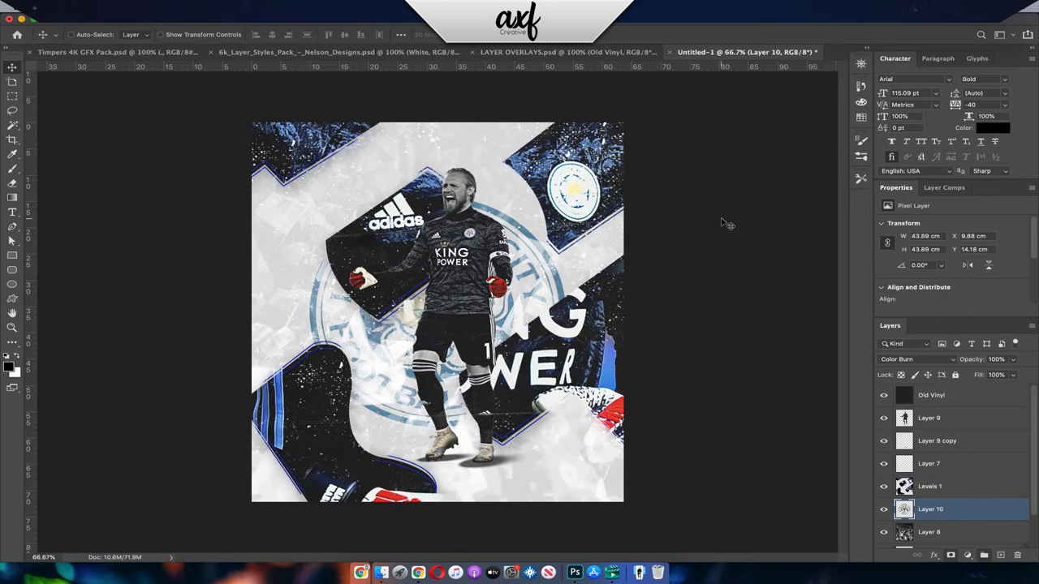
left_click(1013, 489)
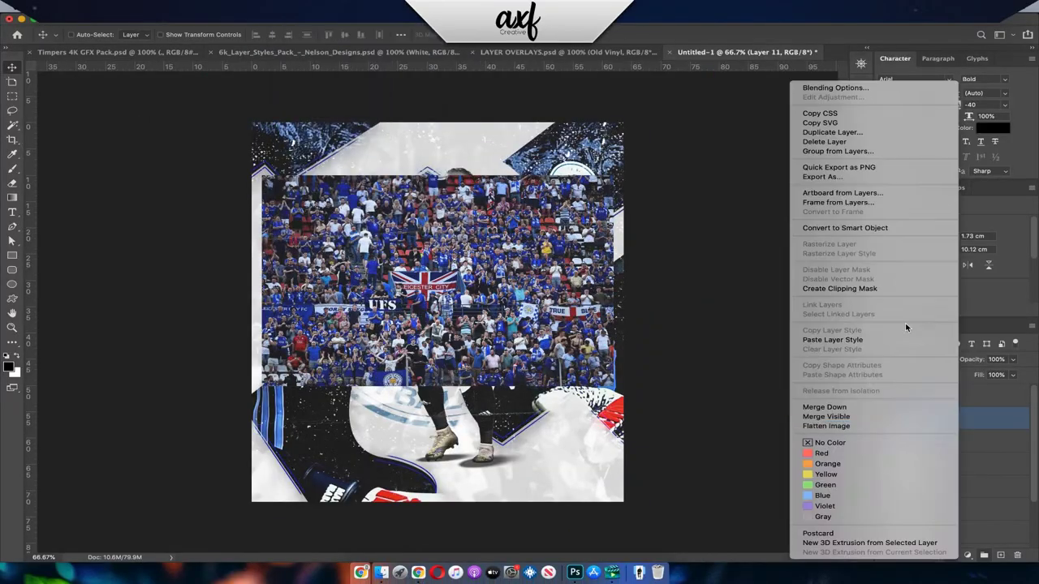
mouse_move(298, 169)
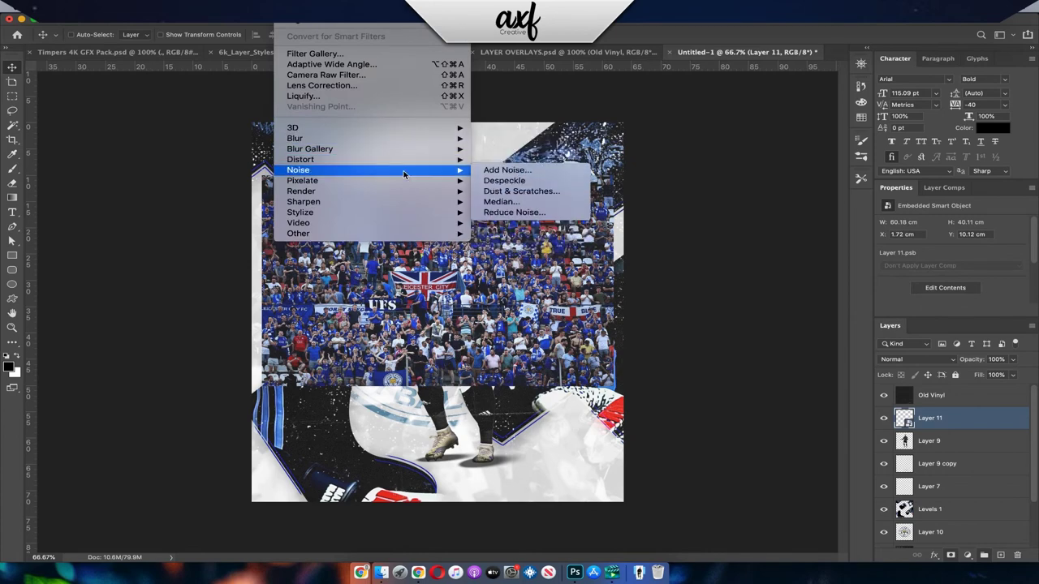
Streak the crowd photo with the Wind filter, using Blast, applied twice.
mouse_move(299, 211)
left_click(511, 297)
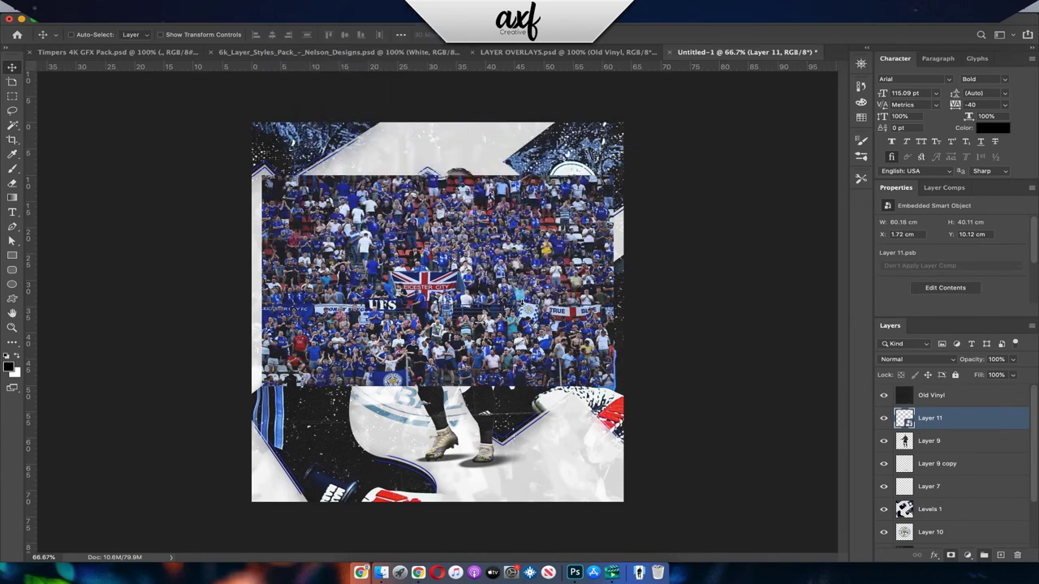
left_click(605, 139)
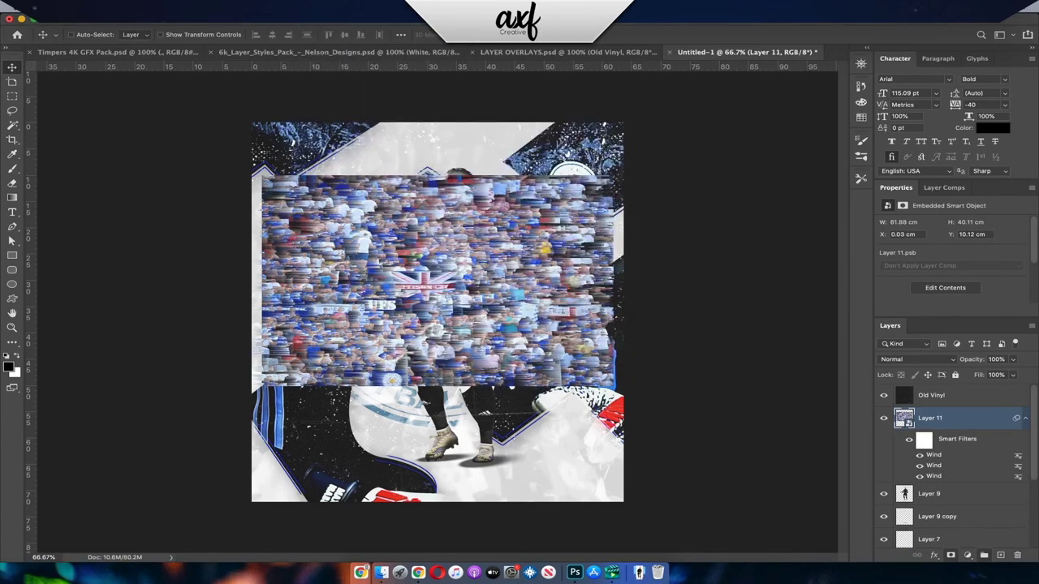
left_click(422, 312)
key("Return")
Turn the crowd into a circular swirl with Polar Coordinates, Rectangular to Polar.
left_click(280, 9)
left_click(519, 184)
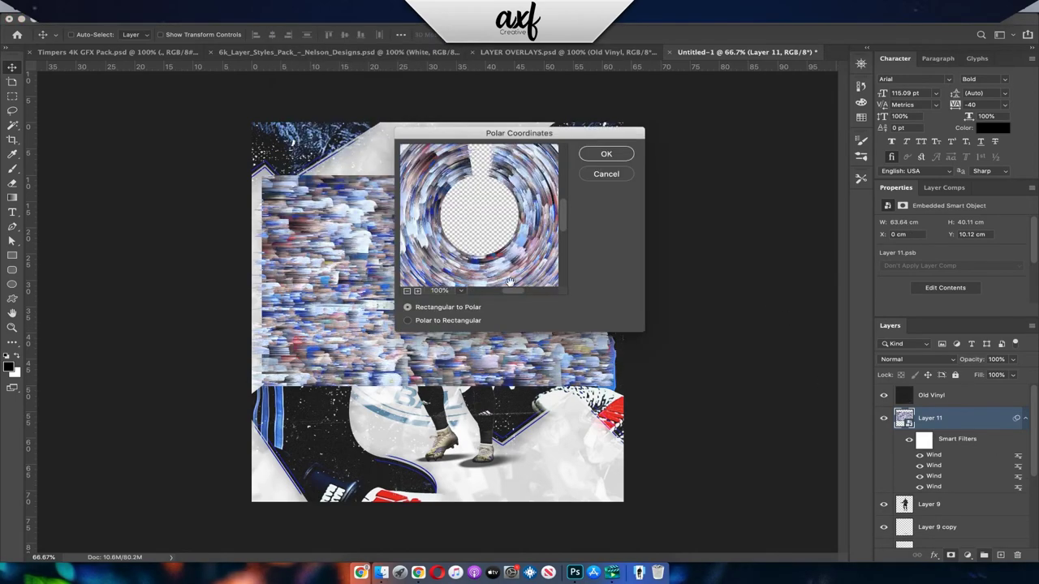
left_click(408, 291)
left_click(606, 154)
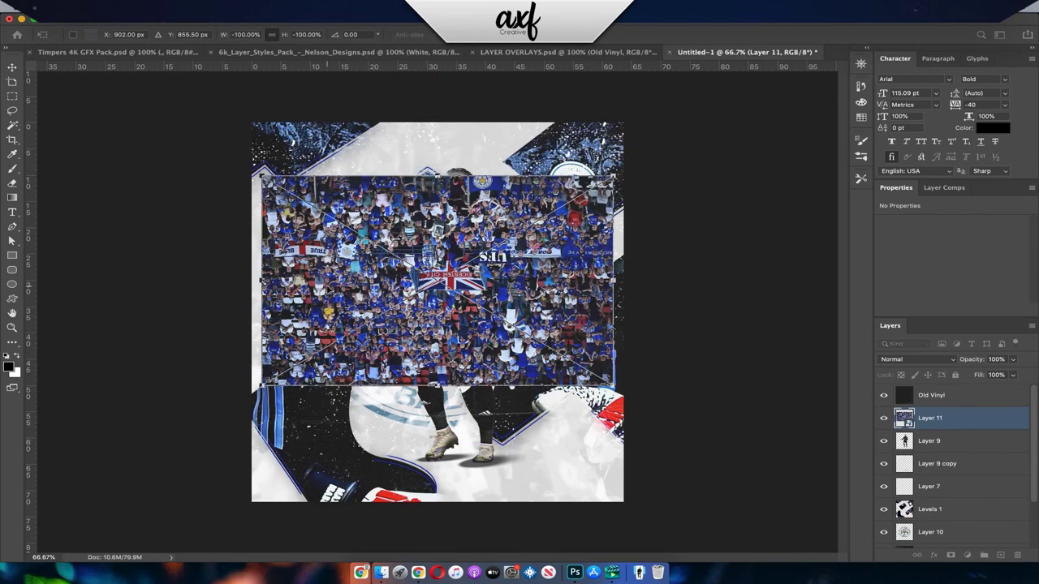
Flip the crowd swirl layer vertically.
key("ctrl+e")
key("ctrl+z")
key("ctrl+t")
right_click(591, 282)
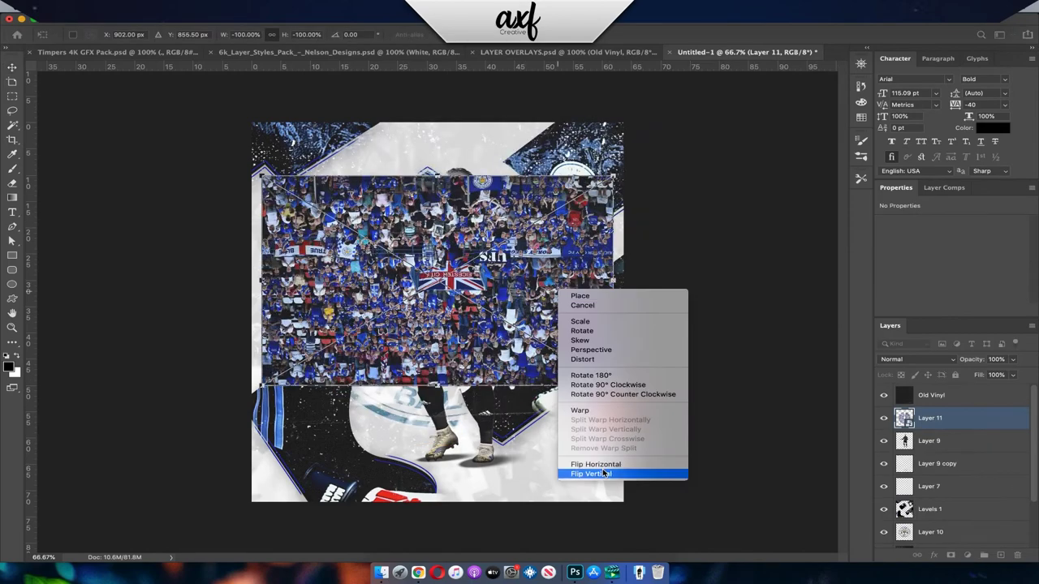
left_click(633, 473)
key("Return")
Move the swirl layer beneath the crest and adjust its Hue/Saturation.
key("ctrl+t")
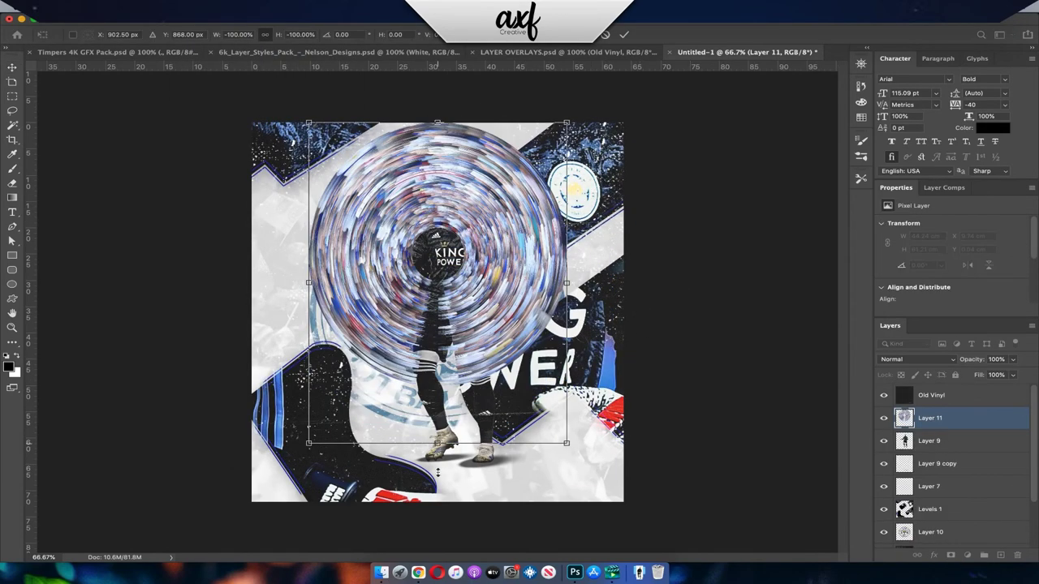
key("Return")
left_click_drag(972, 435, 955, 550)
key("ctrl+u")
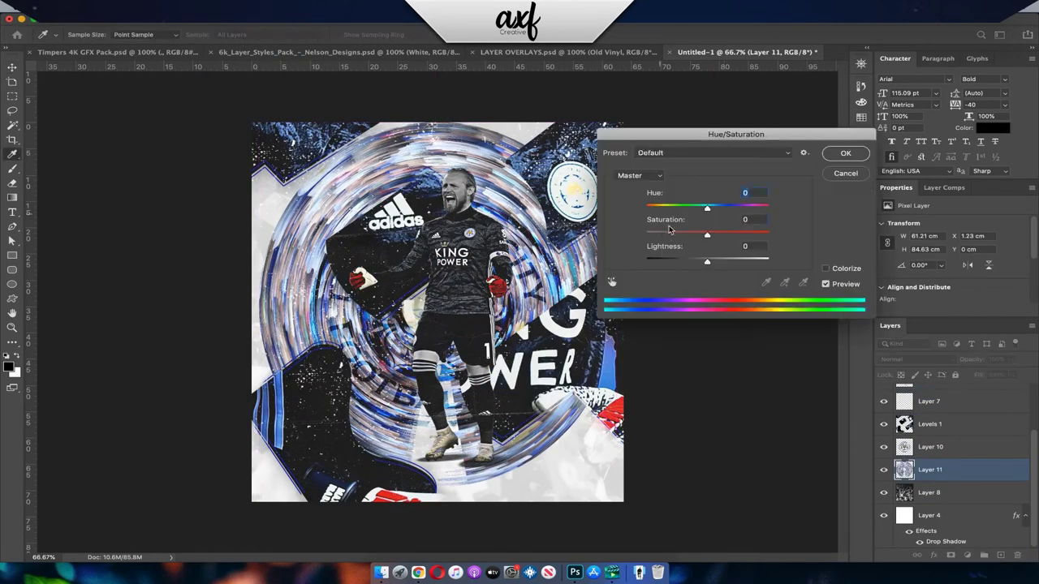
key("Return")
Enlarge the swirl across the poster with Free Transform.
key("ctrl+t")
left_click_drag(708, 324, 545, 324)
key("Return")
Blend the swirl in Color Burn at 66% opacity and enlarge it slightly.
left_click(923, 359)
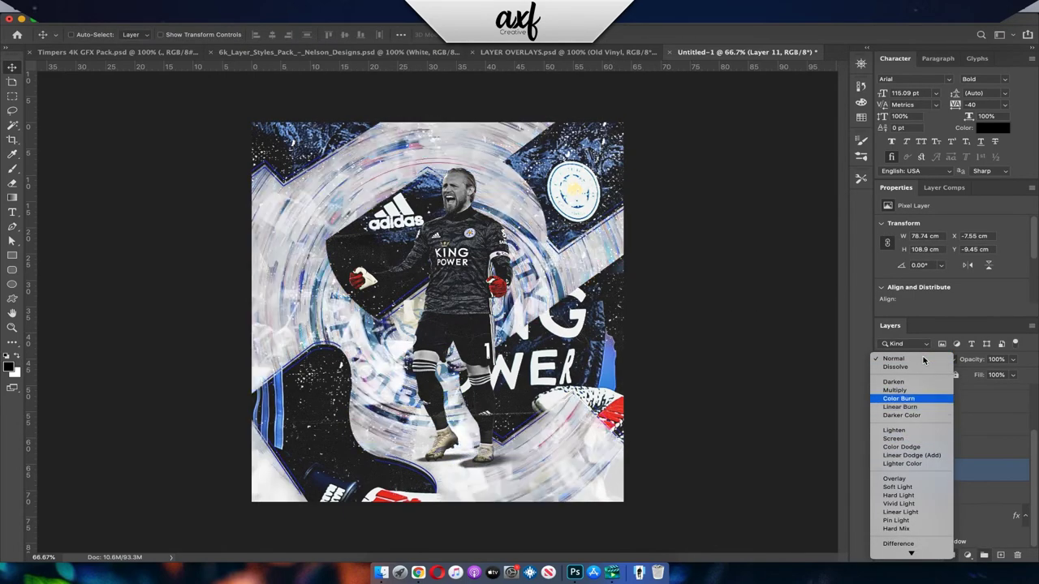
left_click(899, 398)
left_click_drag(1015, 362, 1002, 376)
key("ctrl+t")
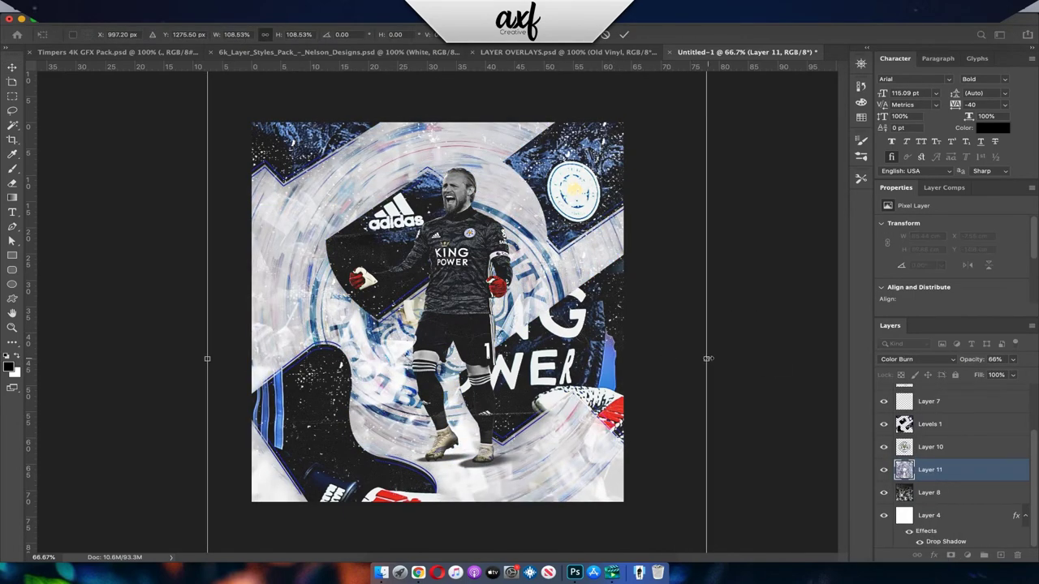
left_click_drag(801, 360, 844, 381)
key("Return")
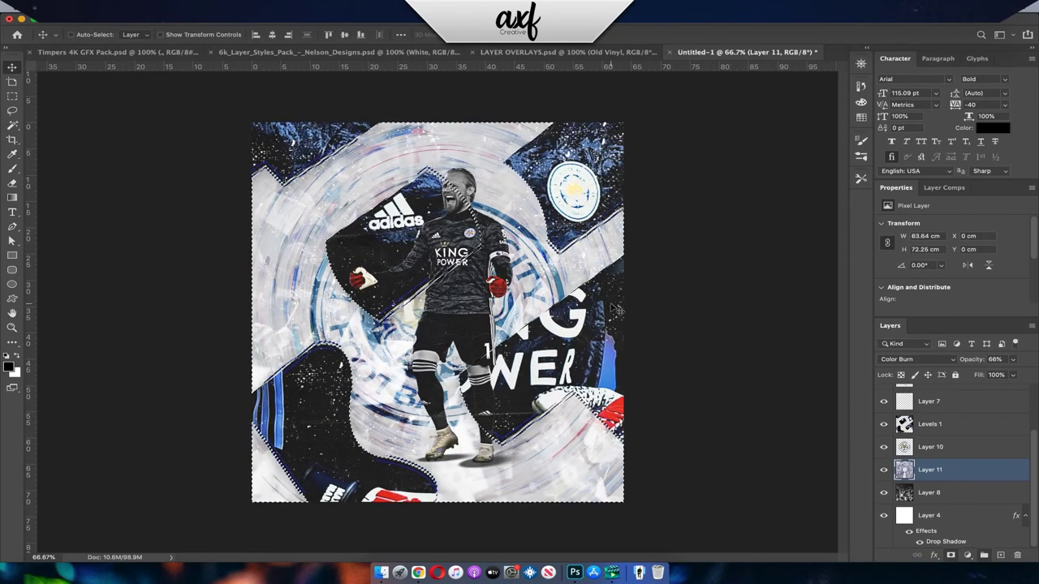
Duplicate Levels 1, move the copy to the top, and erase it off the goalkeeper.
left_click(940, 425)
key("ctrl+j")
key("ctrl+shift+bracketright")
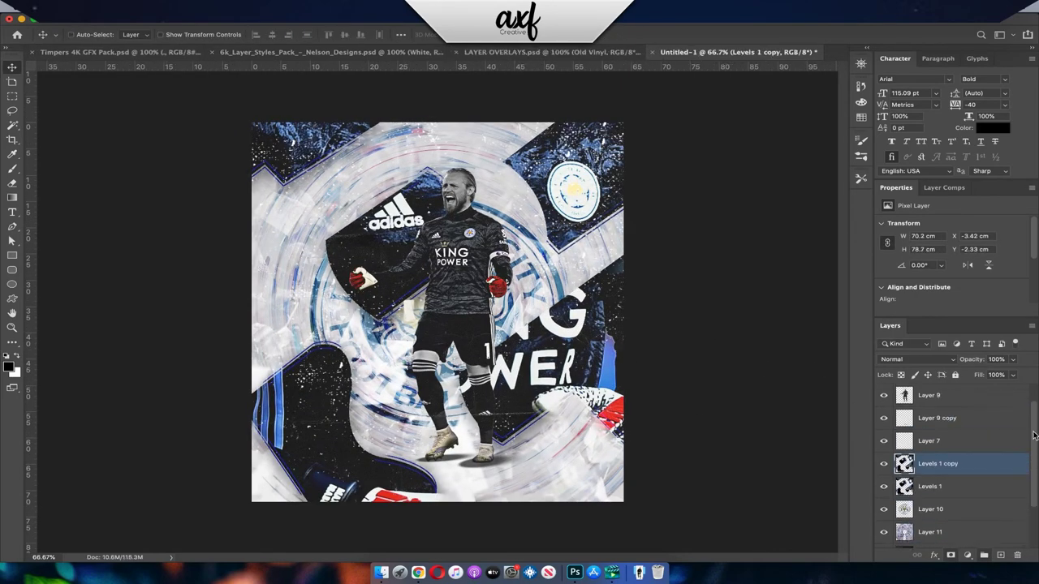
key("e")
left_click_drag(519, 207, 390, 260)
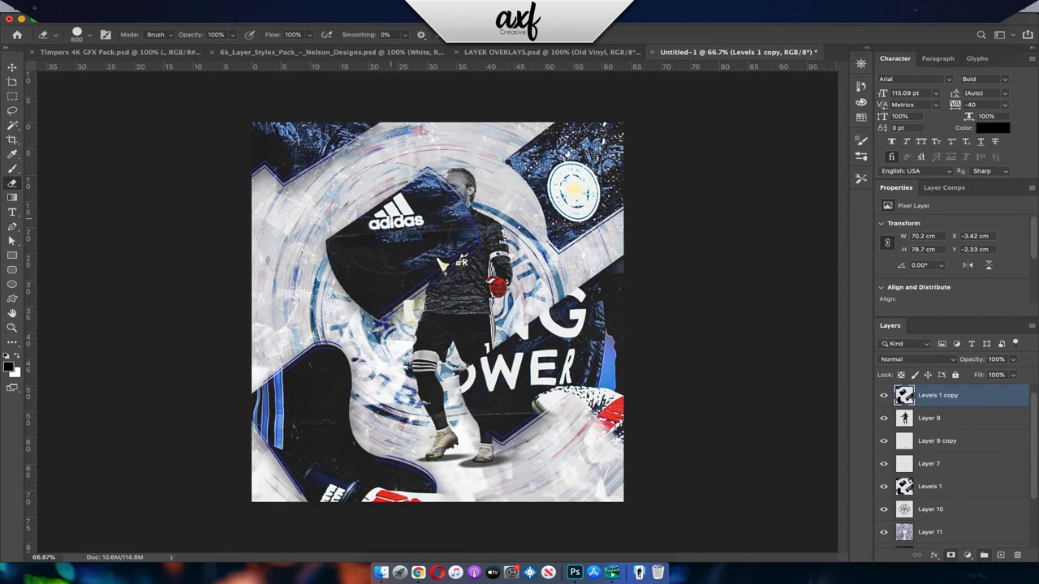
Fade the swirl texture layer (Layer 11) to 45% opacity.
key("v")
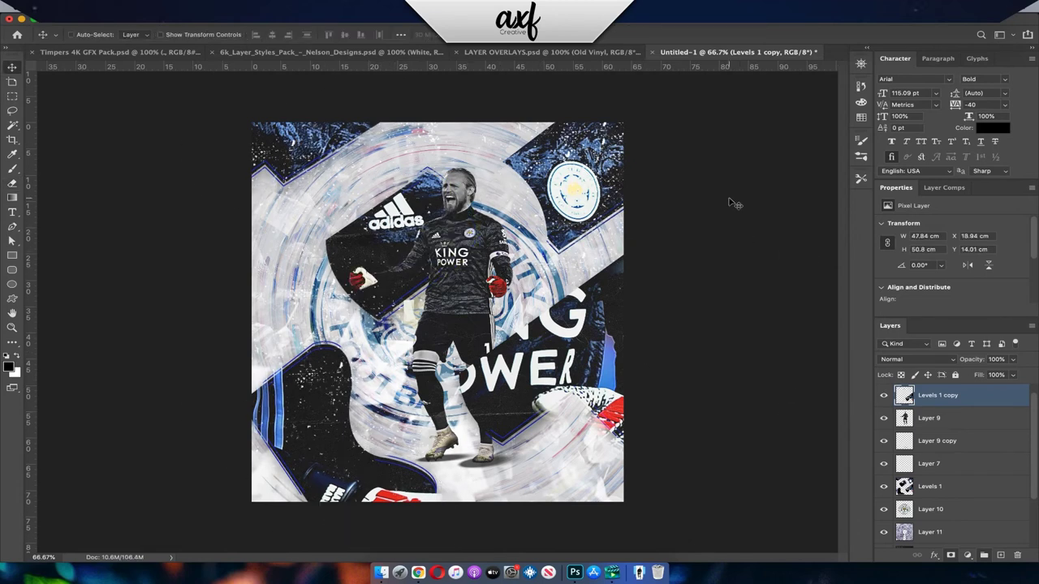
left_click(970, 531)
left_click(1013, 359)
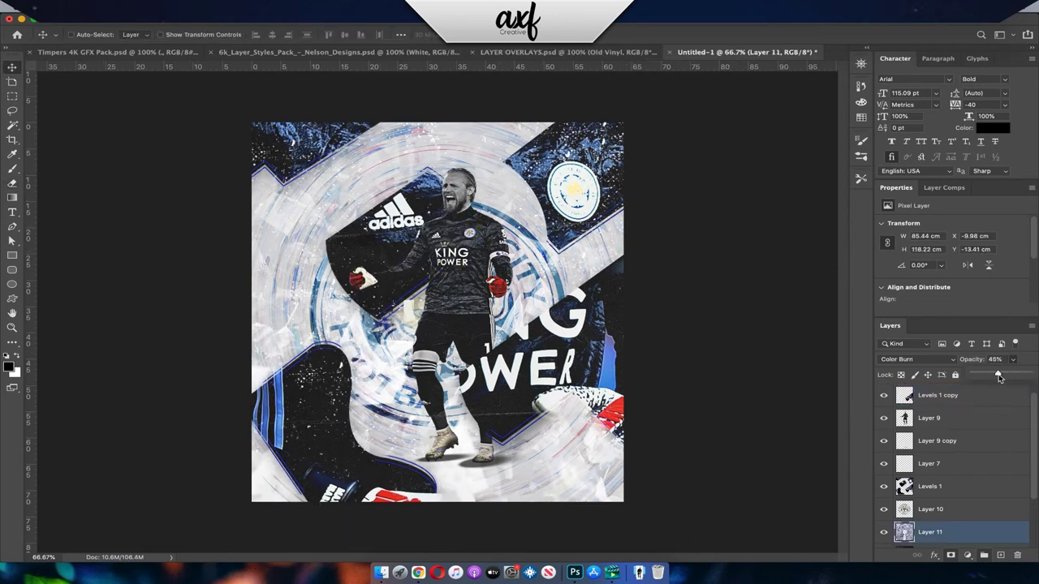
Paste the dark streaked texture, stretch it over the whole poster, and open its blend modes.
key("ctrl+v")
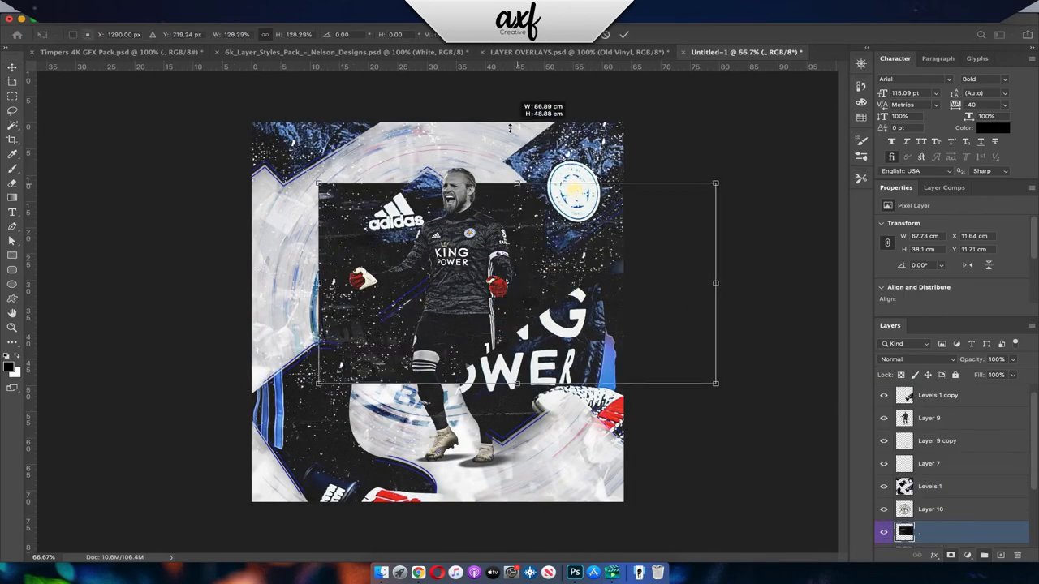
left_click_drag(516, 185, 518, 121)
key("Return")
left_click(917, 358)
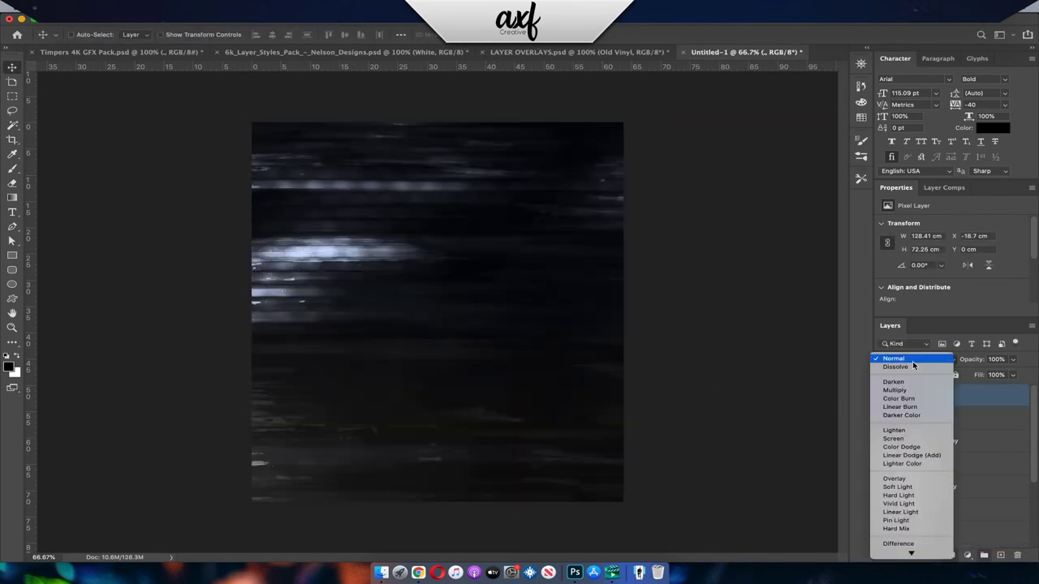